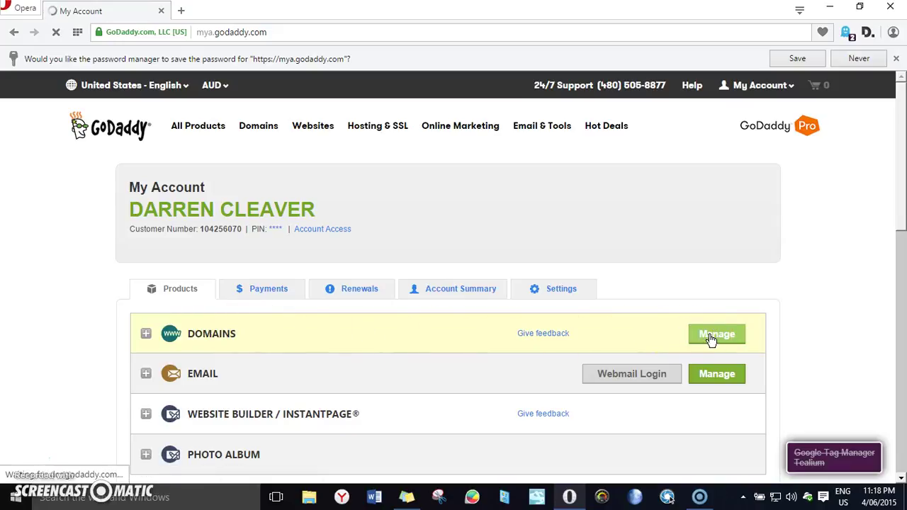
Step: Save the account login in the browser and open website management for the djc-counselling-psychotherapy domain
click(798, 58)
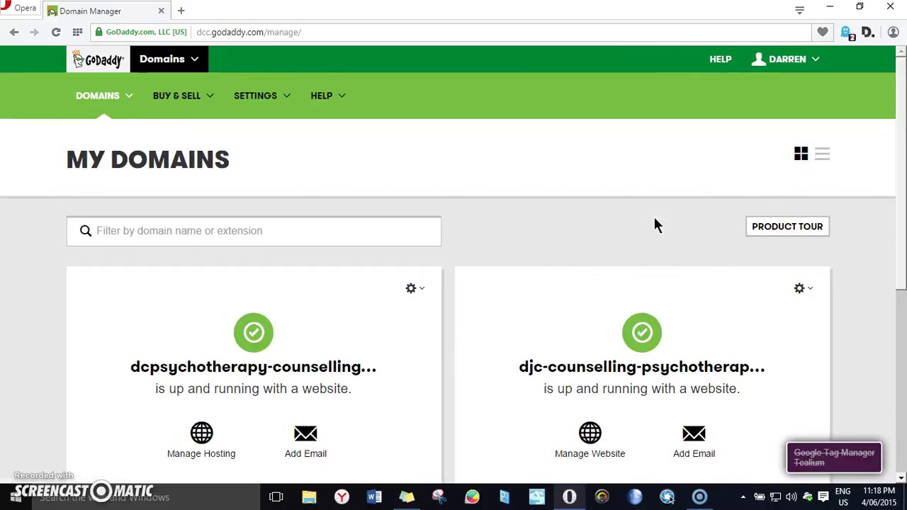
scroll(656, 222, down, 5)
scroll(656, 222, up, 2)
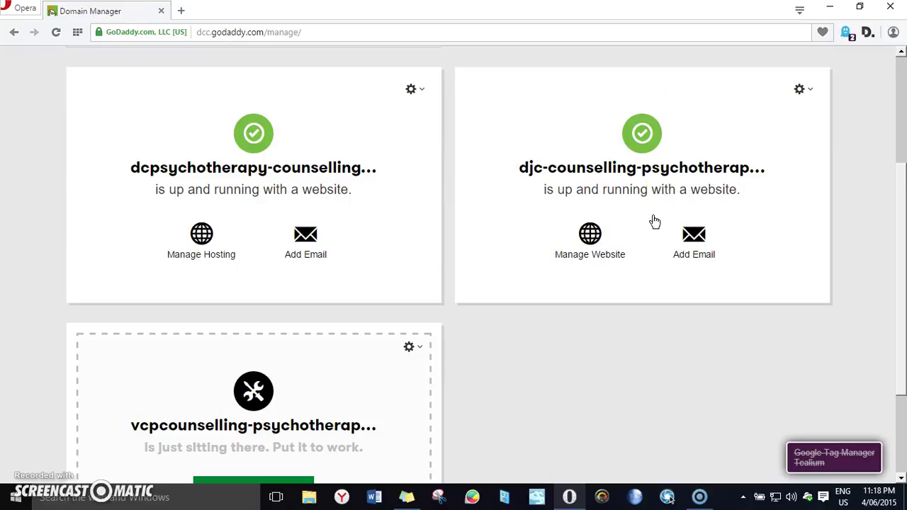
click(597, 246)
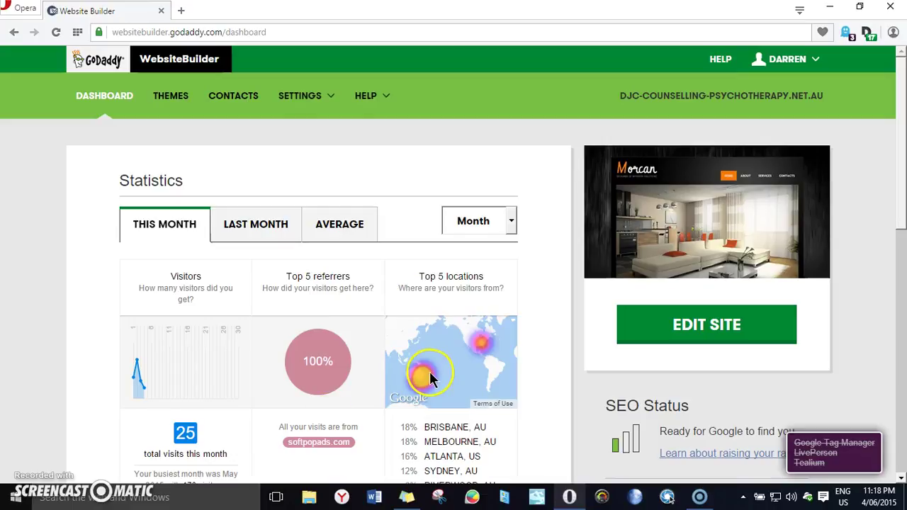
Step: Open the djc-counselling-psychotherapy site for editing from its dashboard and dismiss the tip about page elements
scroll(486, 352, down, 1)
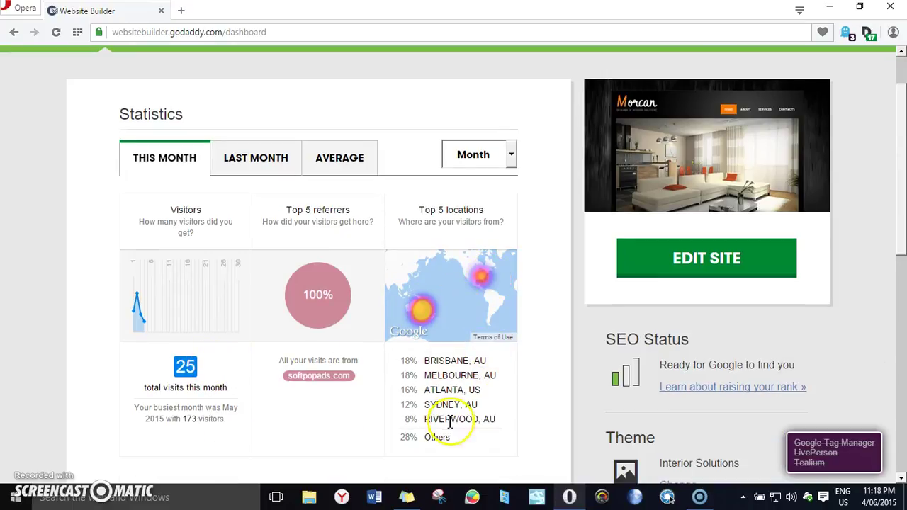
scroll(454, 341, up, 1)
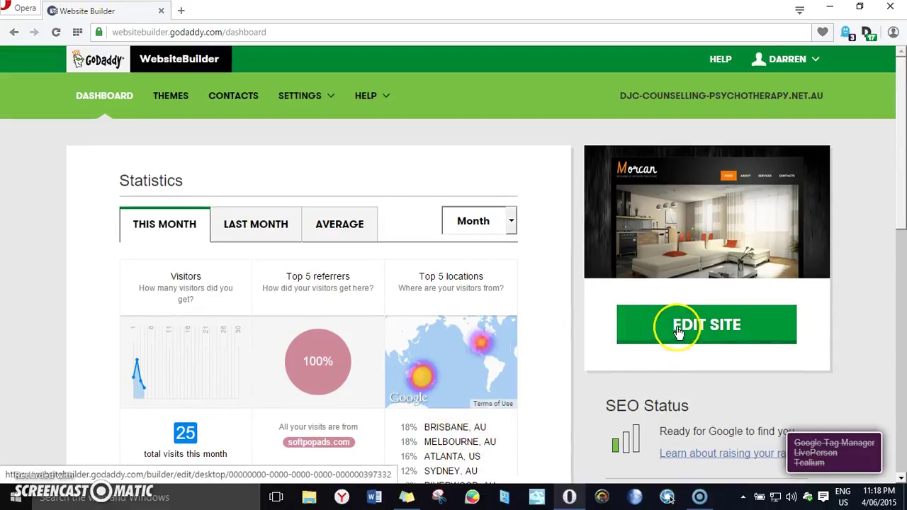
click(723, 326)
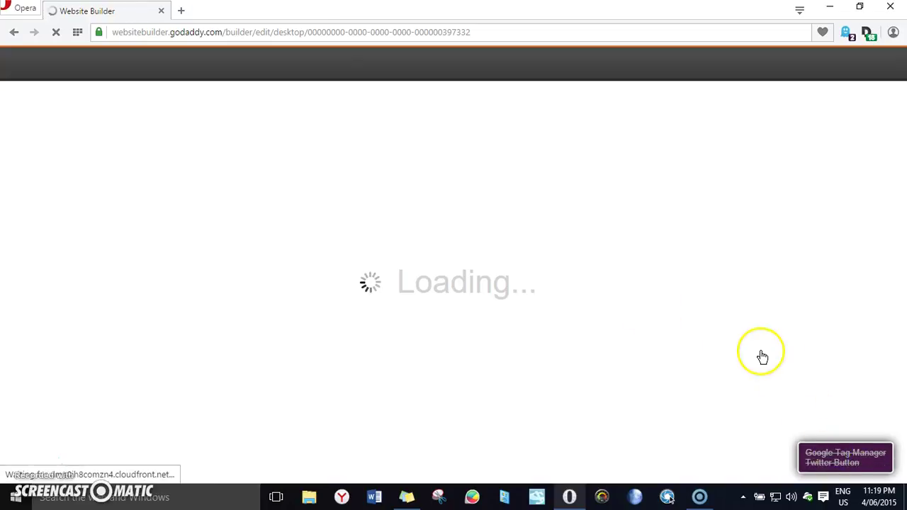
click(855, 457)
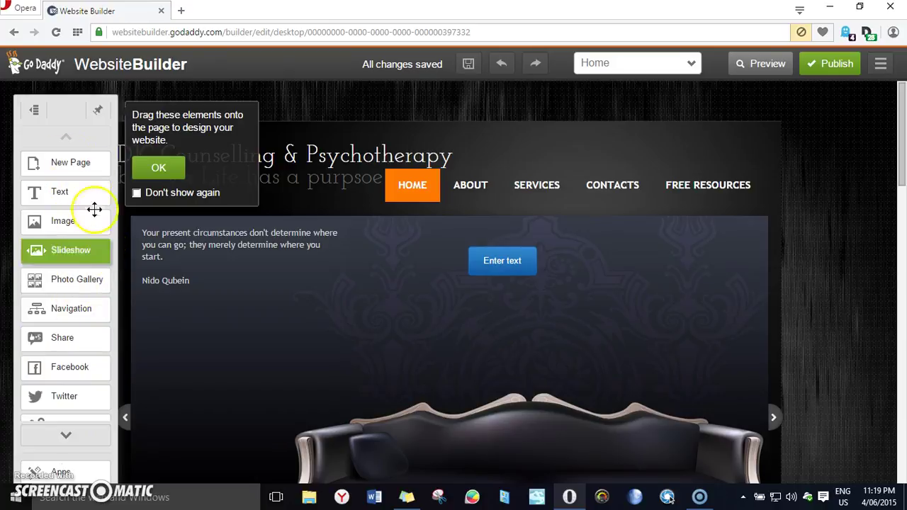
click(163, 169)
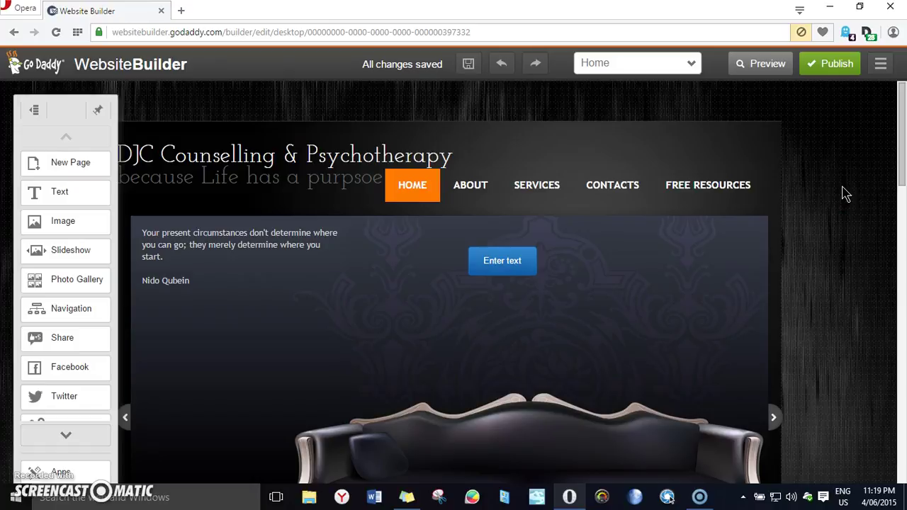
Step: Look through the home page's banner and the Counsellor, Come in and Services sections, including their more buttons
scroll(339, 205, down, 2)
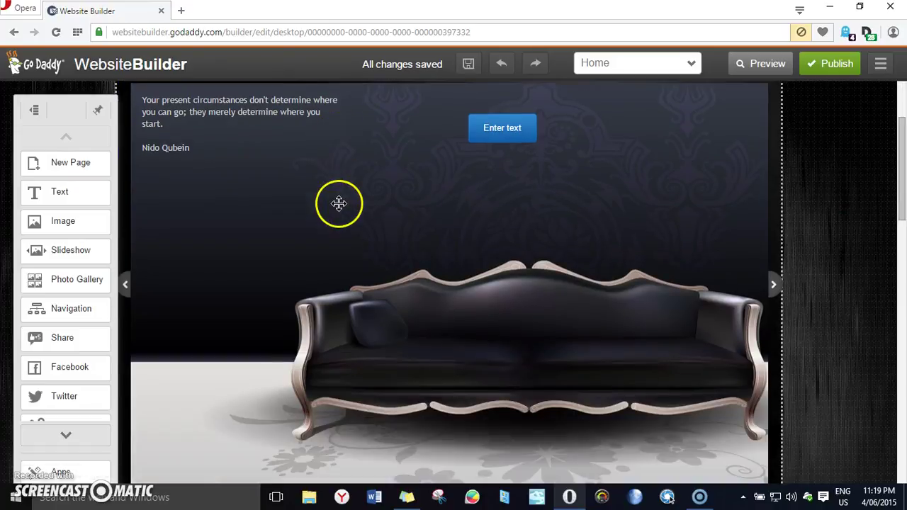
scroll(339, 205, down, 5)
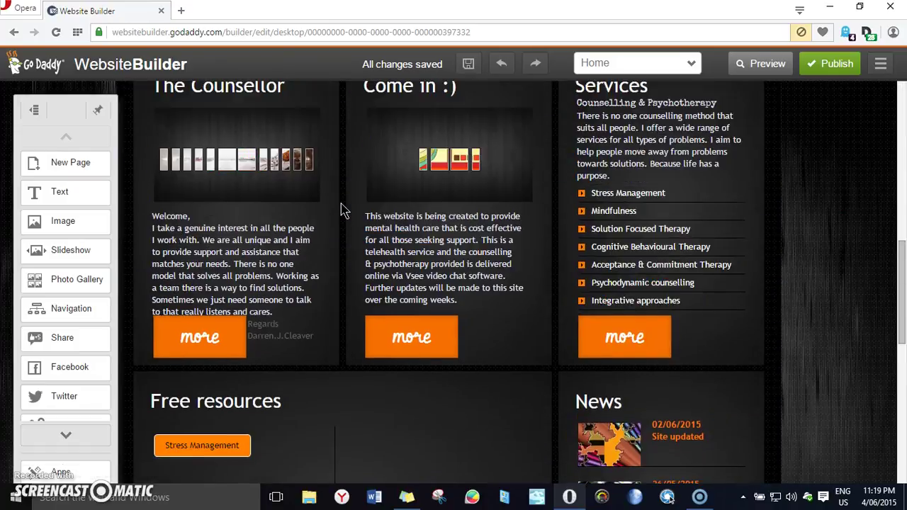
scroll(341, 210, up, 1)
click(243, 192)
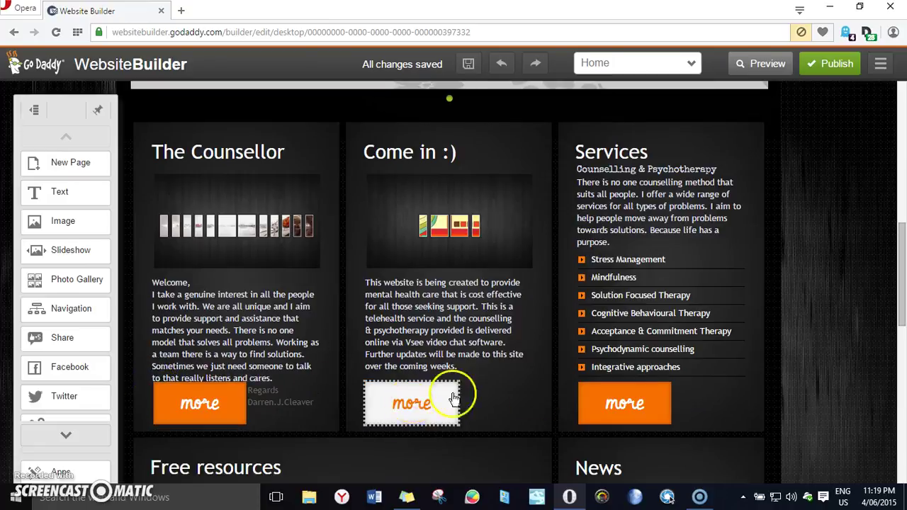
click(624, 409)
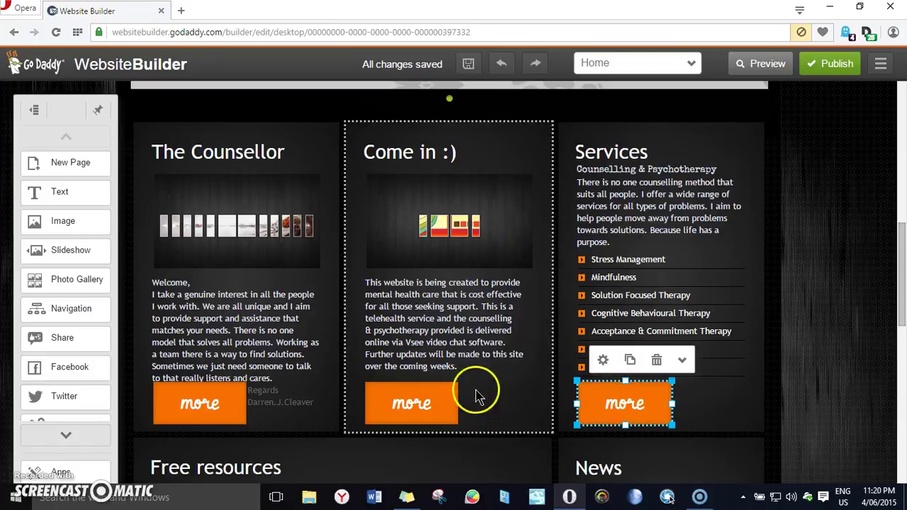
Step: Preview the home page in desktop view and look through it down to the Free resources section
click(754, 64)
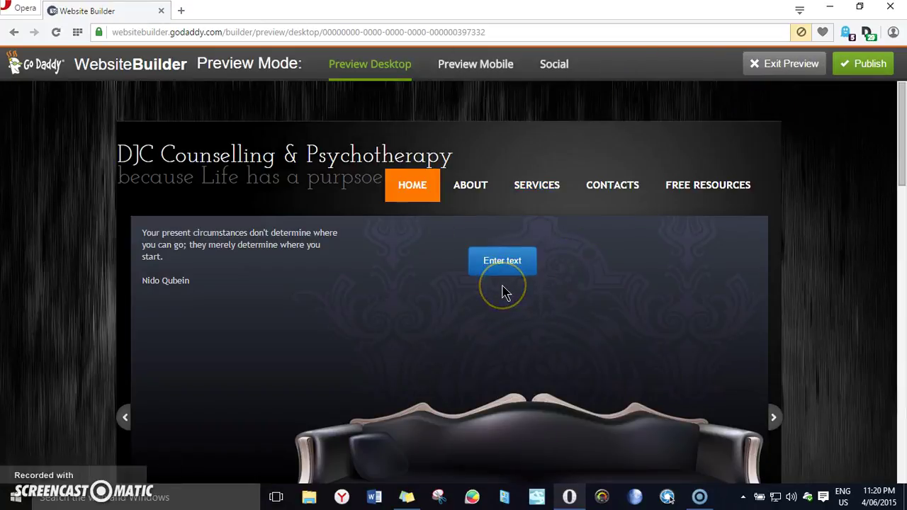
scroll(502, 293, down, 10)
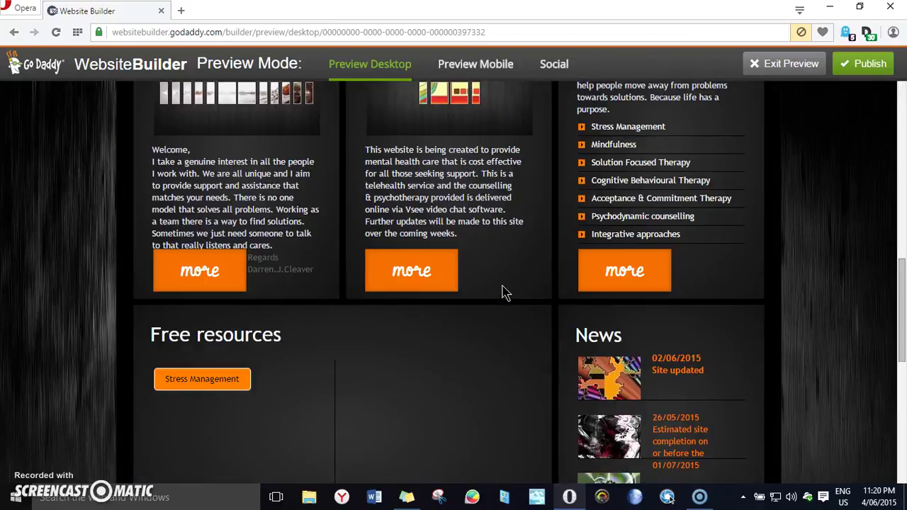
click(496, 292)
scroll(496, 292, up, 3)
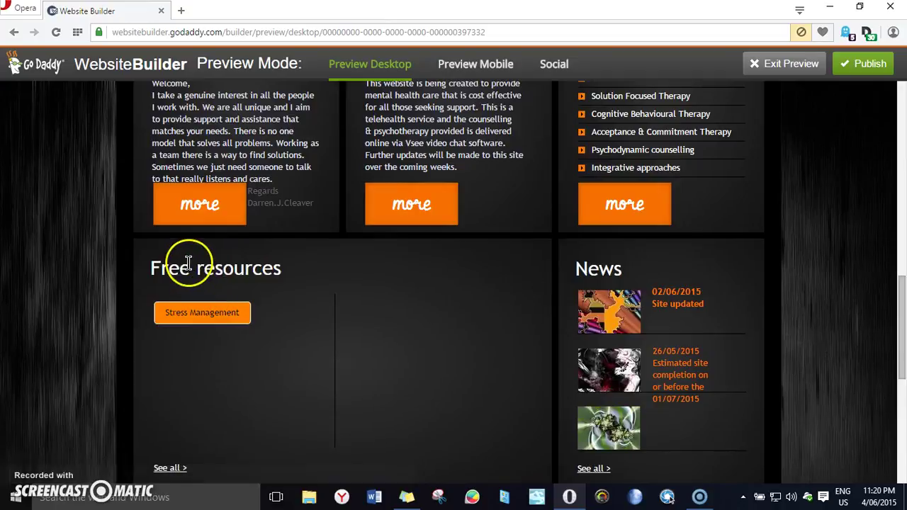
Step: Test the Stress Management buttons on the home and Free Resources pages, and return from the linked Yandex Disk folder to the site preview
click(208, 316)
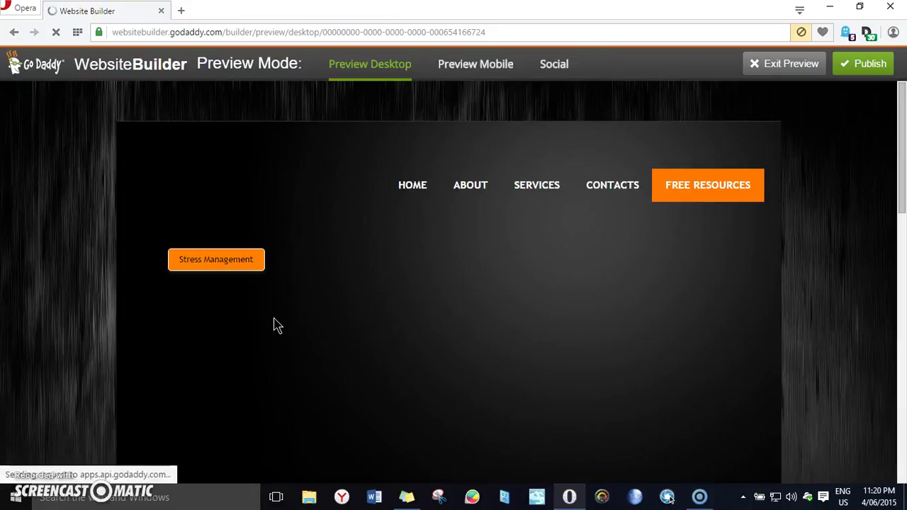
scroll(274, 319, down, 3)
scroll(274, 322, up, 3)
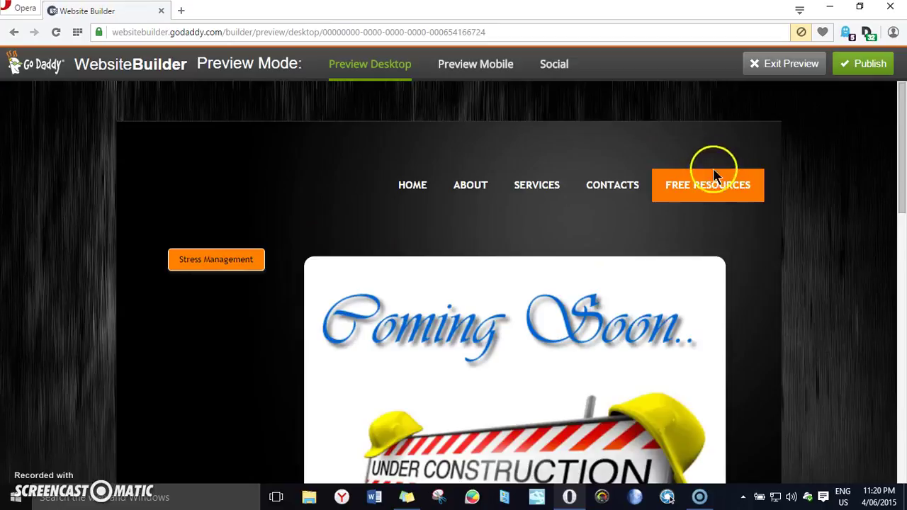
click(223, 262)
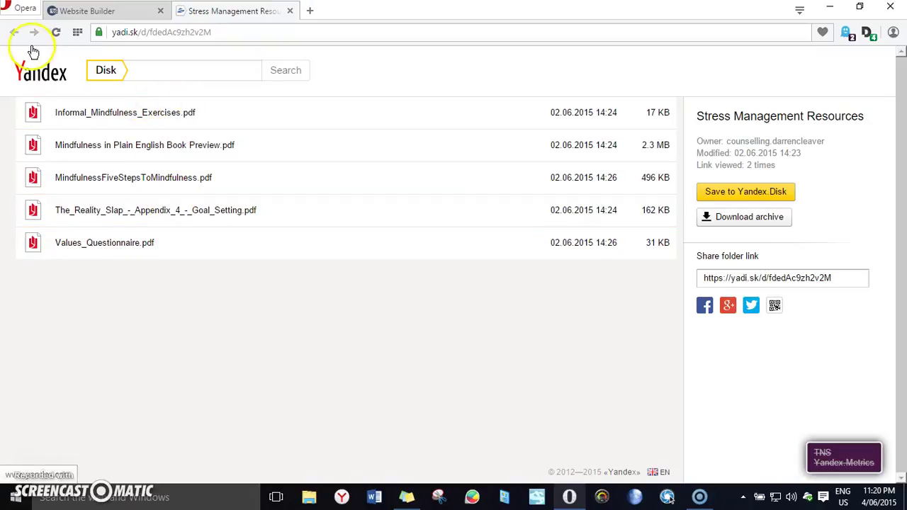
click(84, 14)
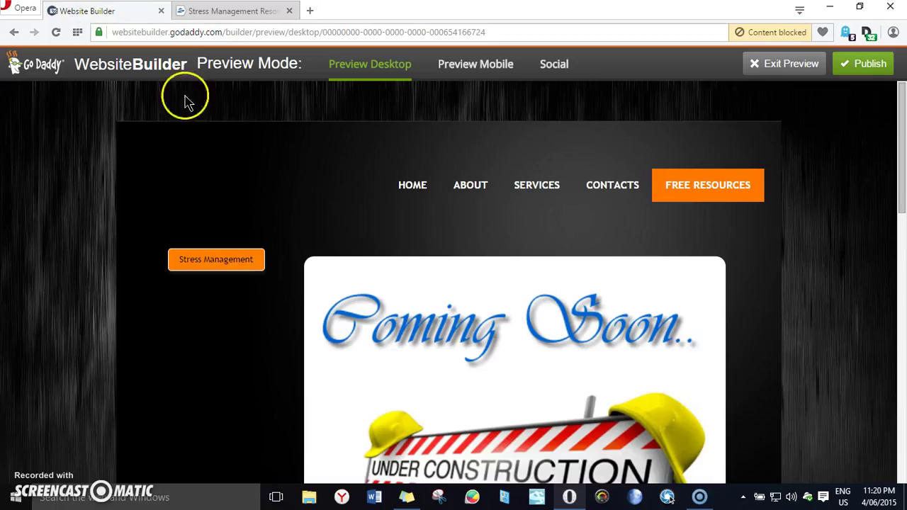
Step: Go back to the home page in the preview, review its banner and sections, and exit to the editor
click(410, 190)
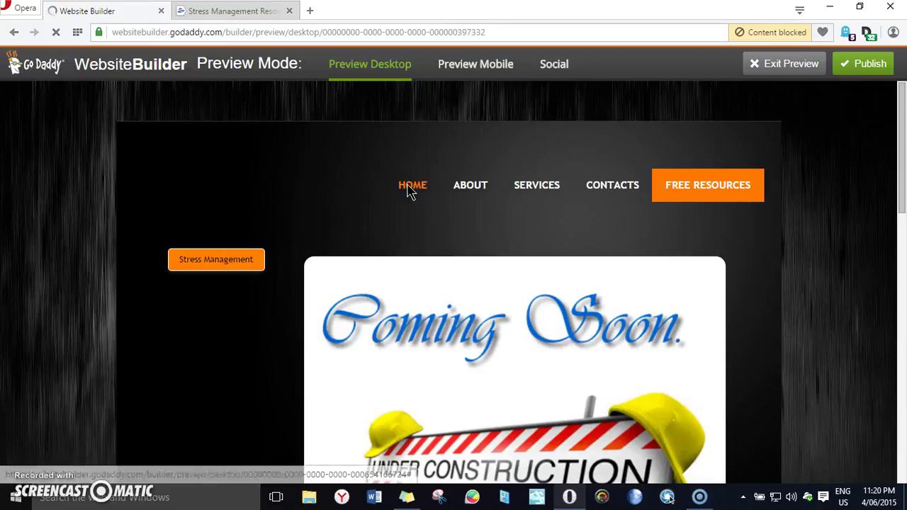
scroll(409, 190, down, 2)
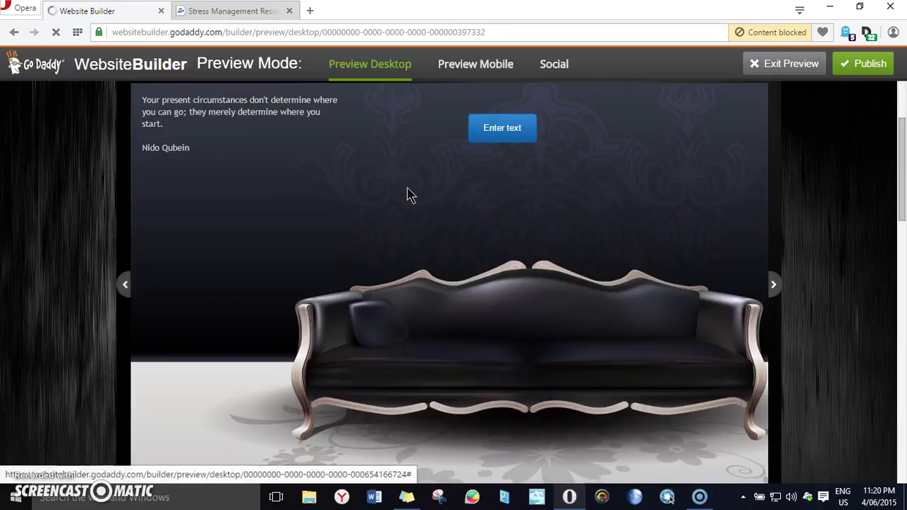
scroll(408, 190, down, 4)
scroll(407, 190, down, 2)
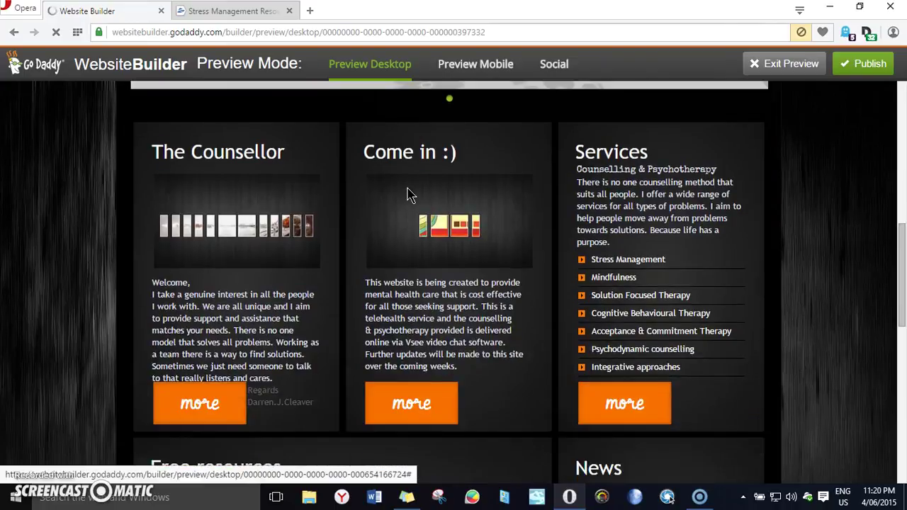
scroll(406, 191, up, 7)
click(429, 229)
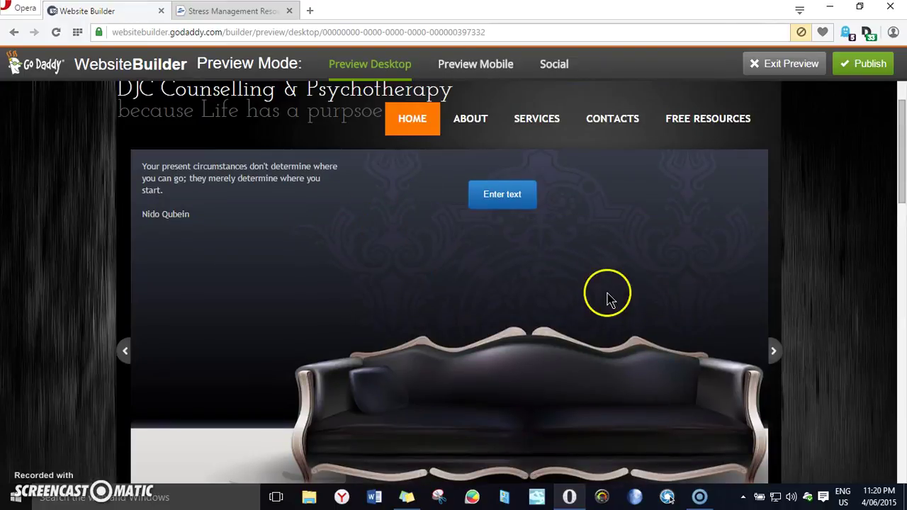
scroll(462, 286, down, 3)
scroll(461, 286, up, 4)
click(787, 63)
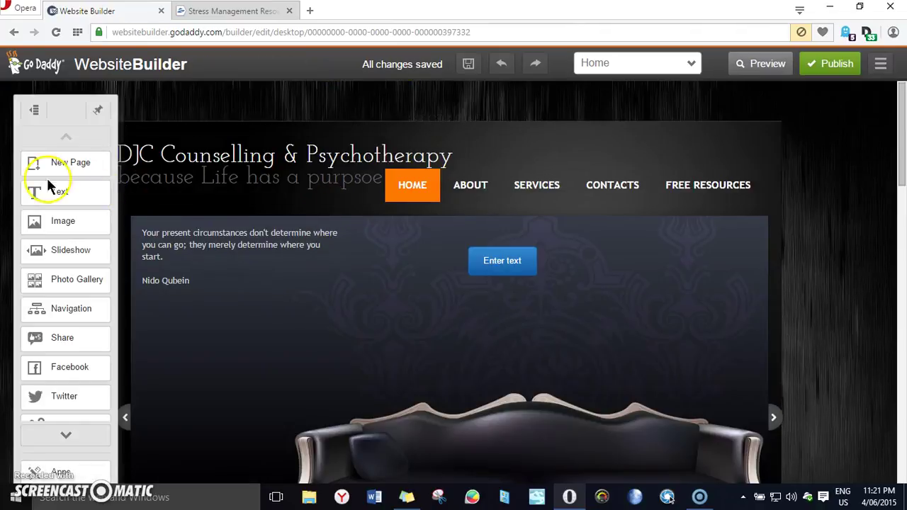
Step: Add an empty text box below the quote in the home page banner and an image beside the Enter text button
drag(64, 190, 244, 306)
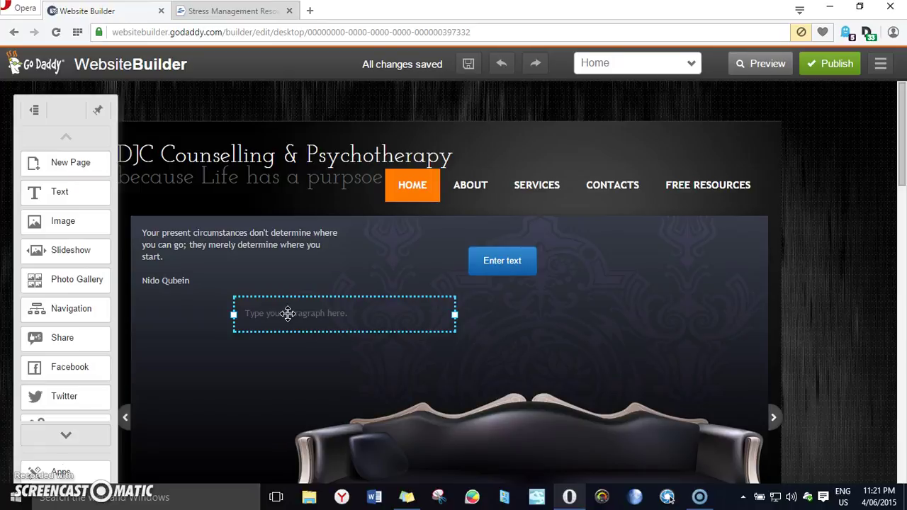
drag(71, 220, 571, 336)
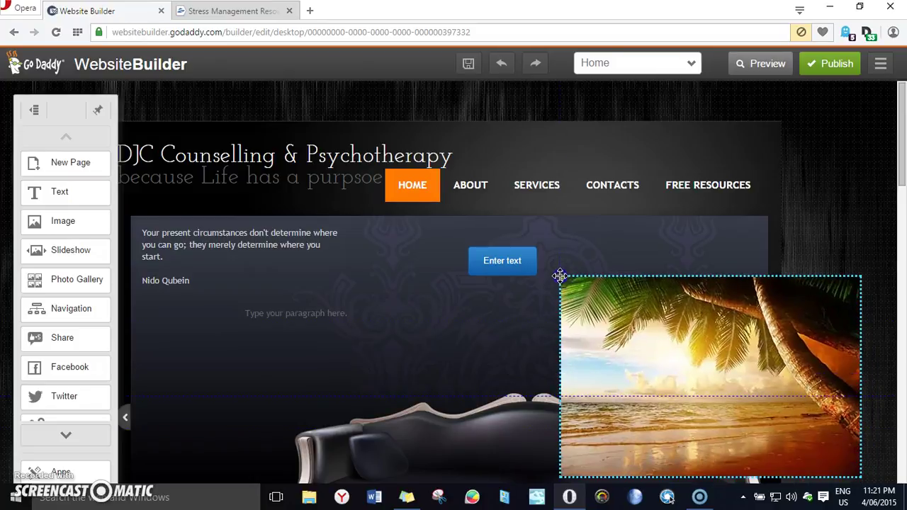
drag(560, 277, 561, 228)
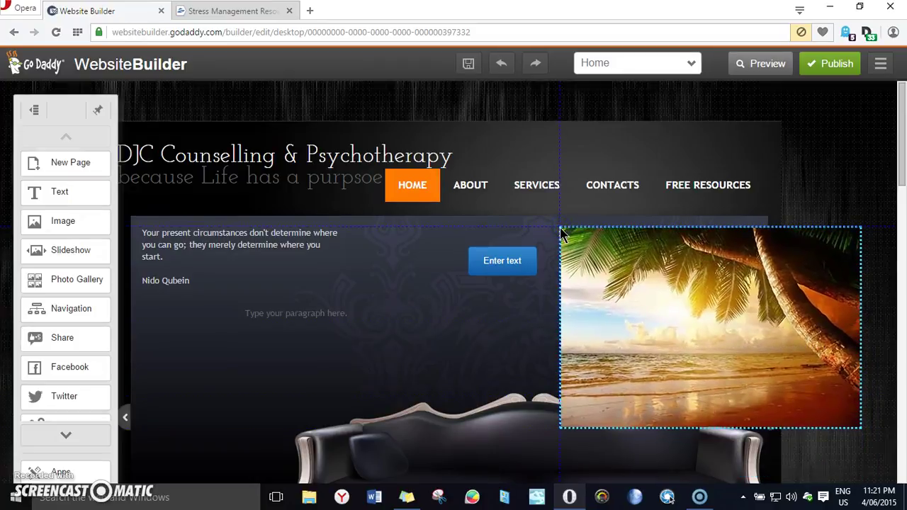
Step: Replace the new image's placeholder picture with the orange-sky wave painting from My Photos
double_click(561, 235)
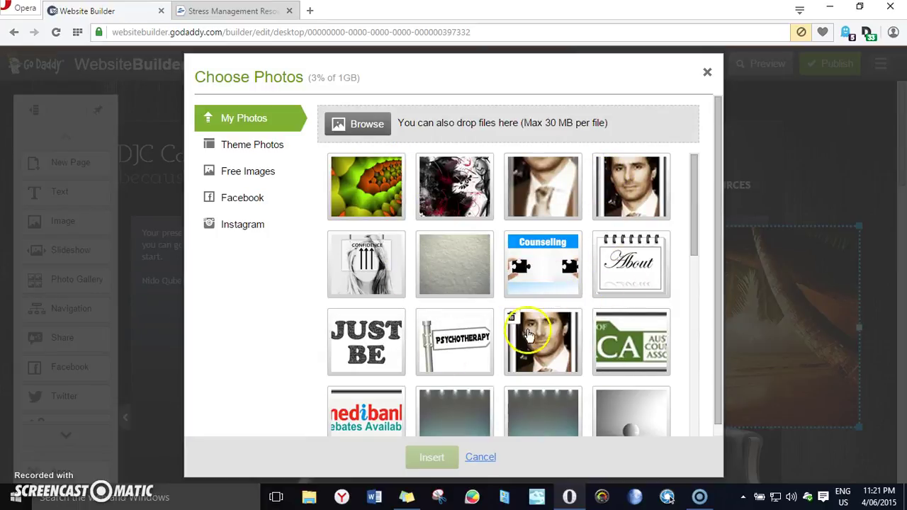
scroll(526, 298, down, 5)
scroll(535, 294, up, 5)
scroll(543, 293, down, 5)
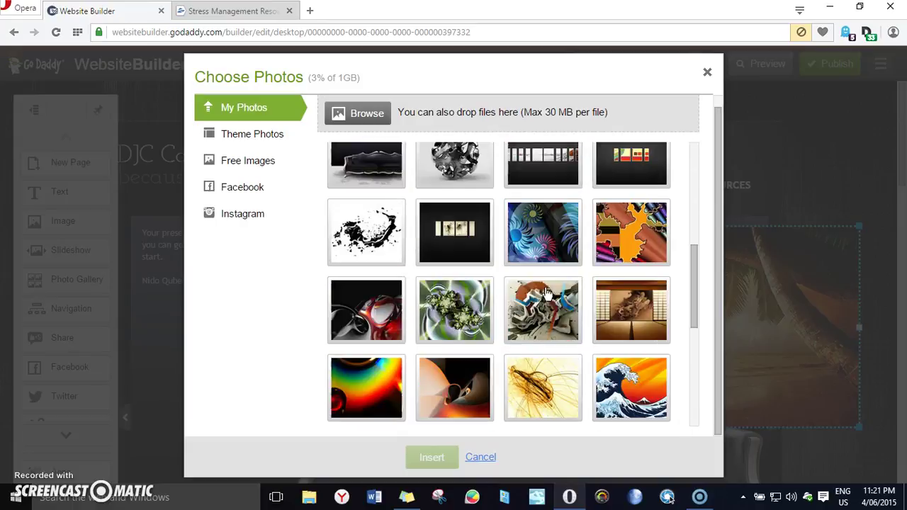
click(631, 379)
click(451, 453)
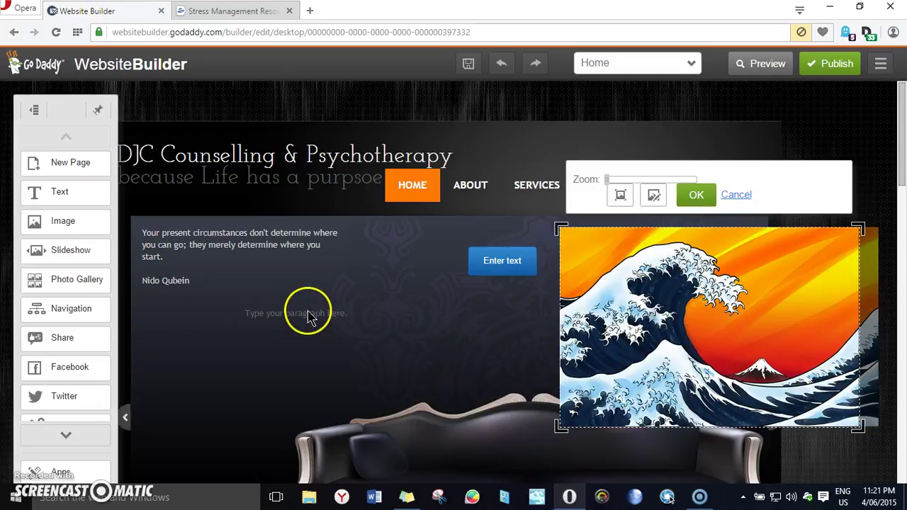
click(401, 320)
Step: Examine the remaining page elements, such as Form, YouTube and Button, and the more button in the Counsellor section
scroll(196, 280, down, 5)
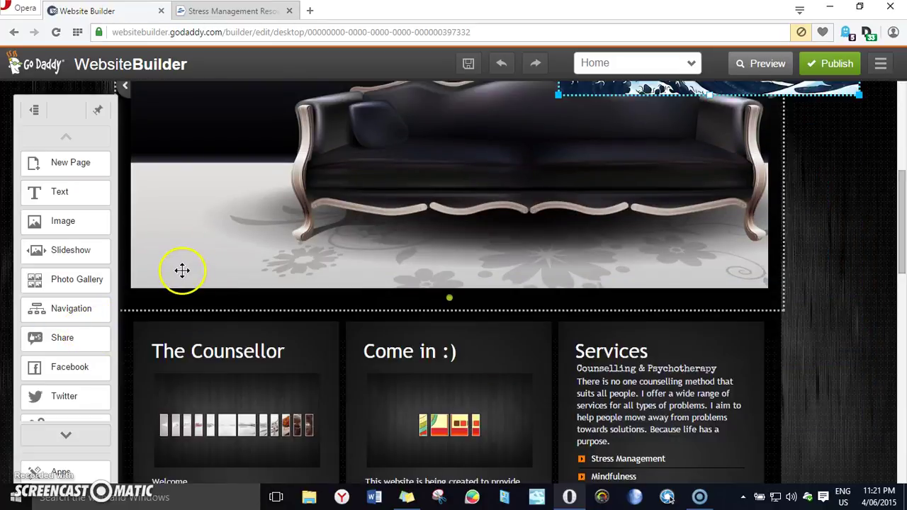
scroll(182, 270, down, 4)
scroll(59, 290, down, 3)
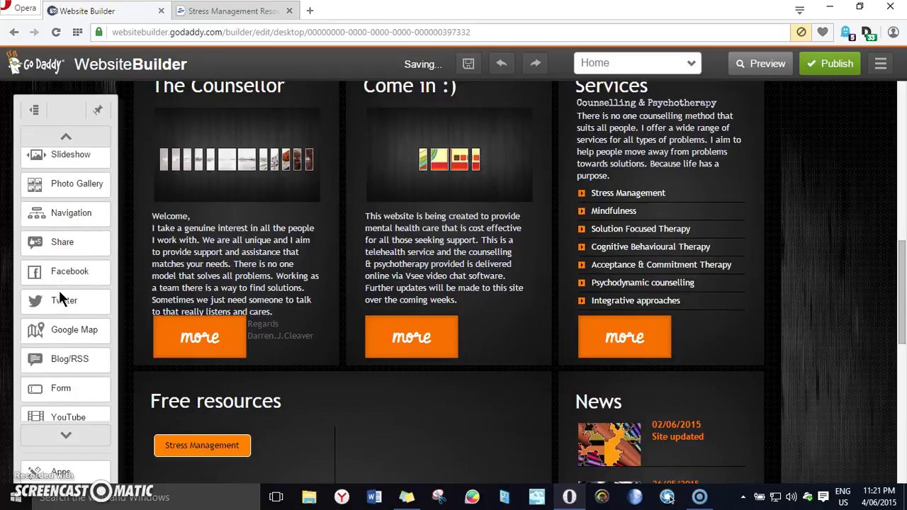
scroll(70, 312, down, 3)
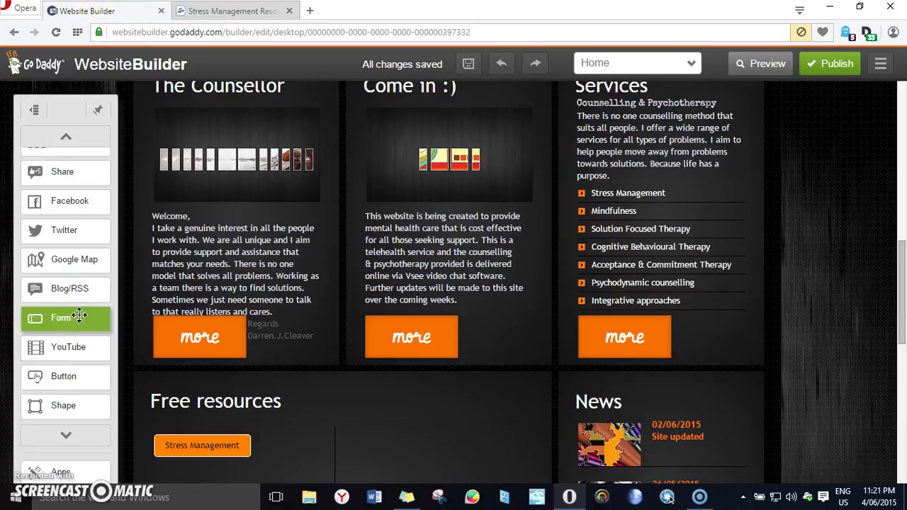
click(75, 345)
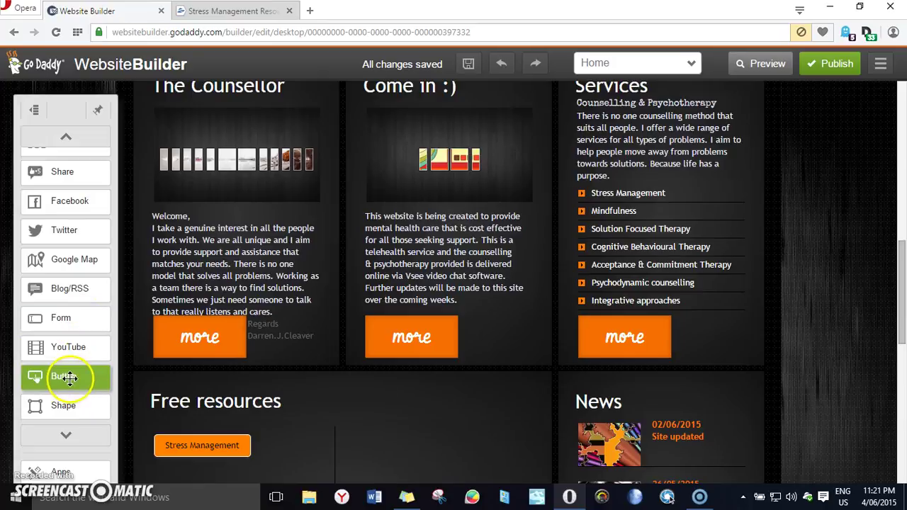
click(186, 339)
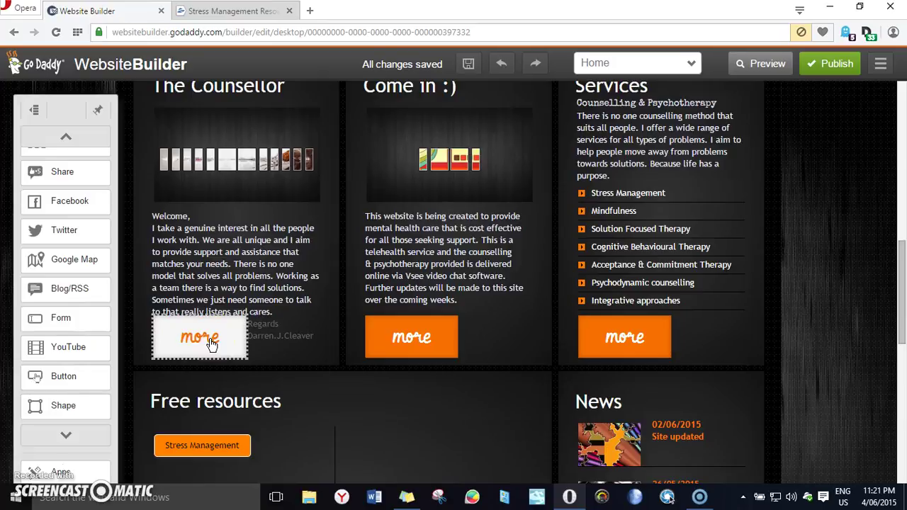
Step: Check which page the more button in the Counsellor section links to, leaving its settings unchanged
click(212, 344)
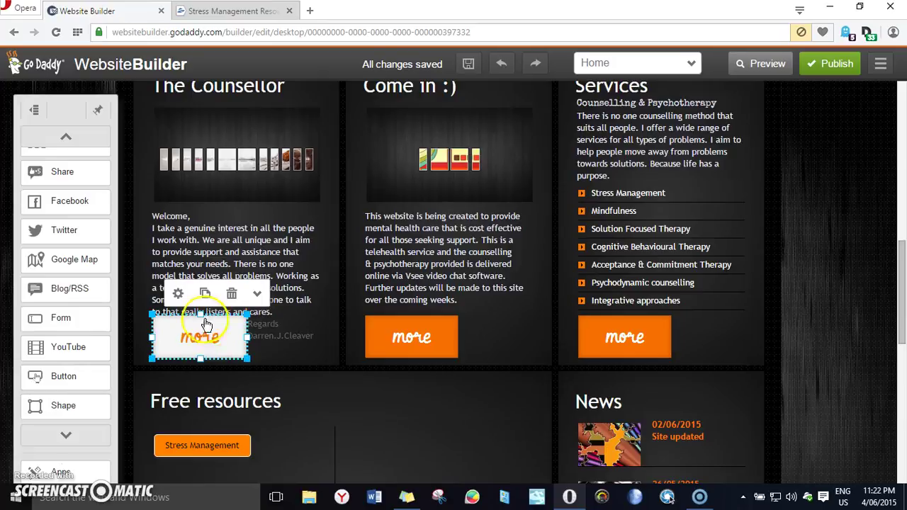
click(179, 292)
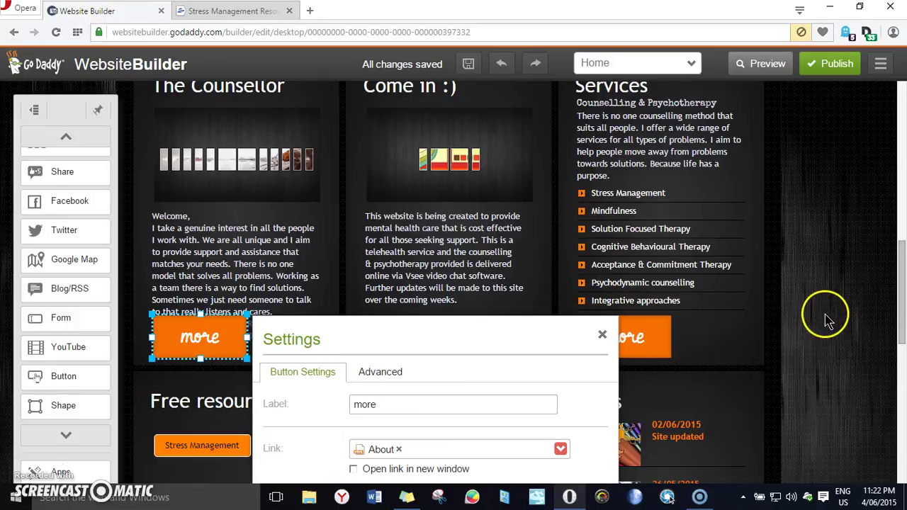
click(603, 335)
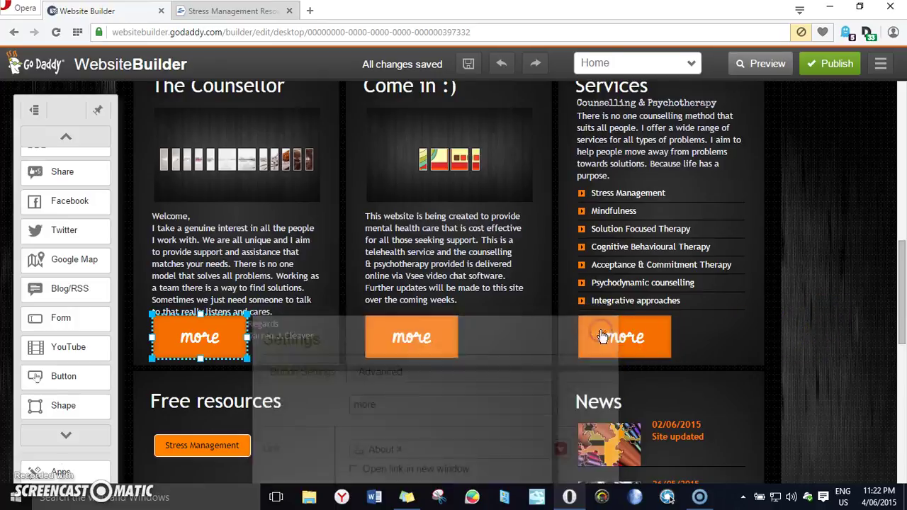
click(231, 344)
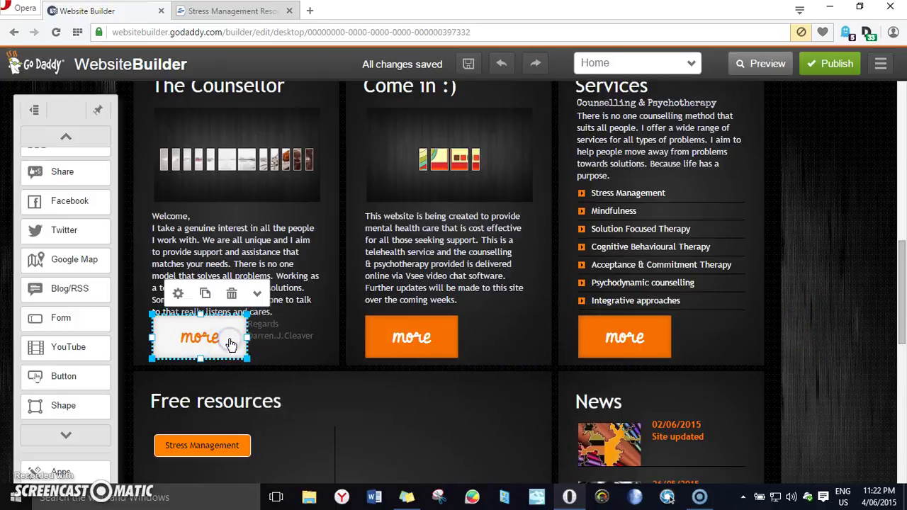
Step: Preview the site from the home page's navigation menu and review the About page, including its How It Works graphic
scroll(370, 363, up, 6)
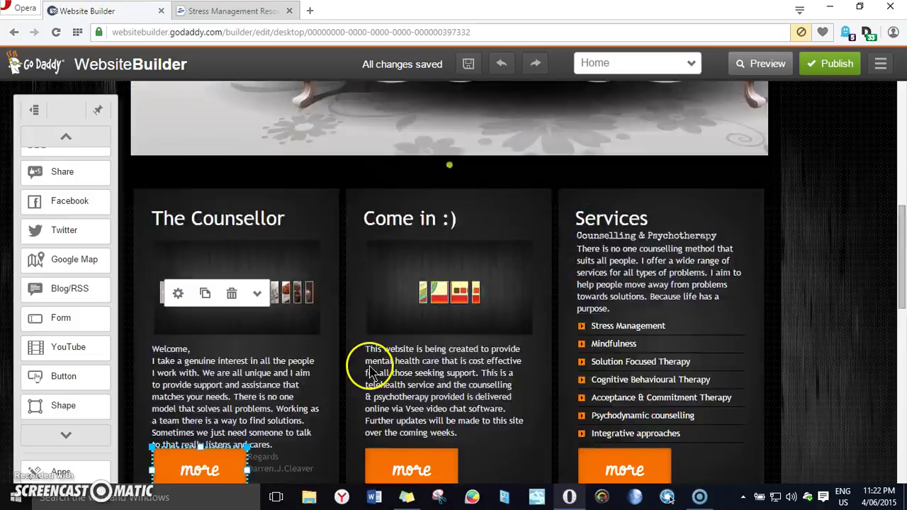
scroll(370, 364, up, 3)
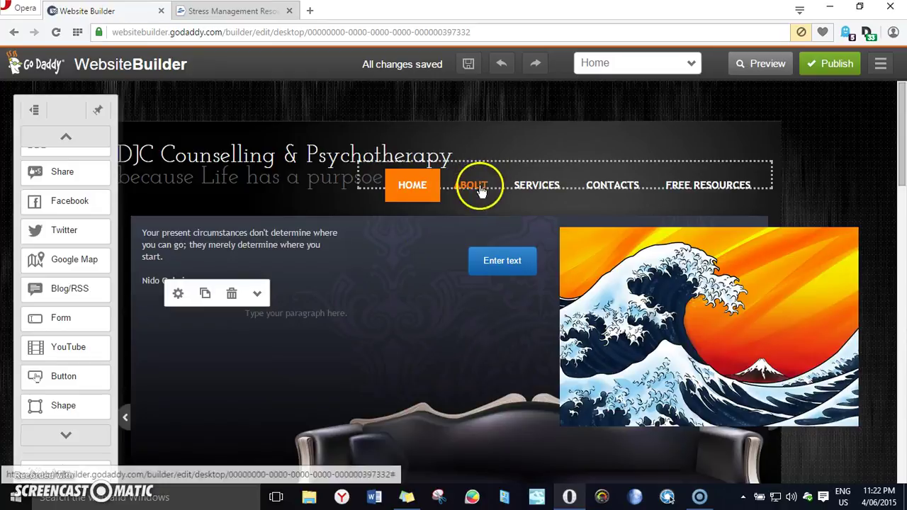
scroll(50, 316, down, 2)
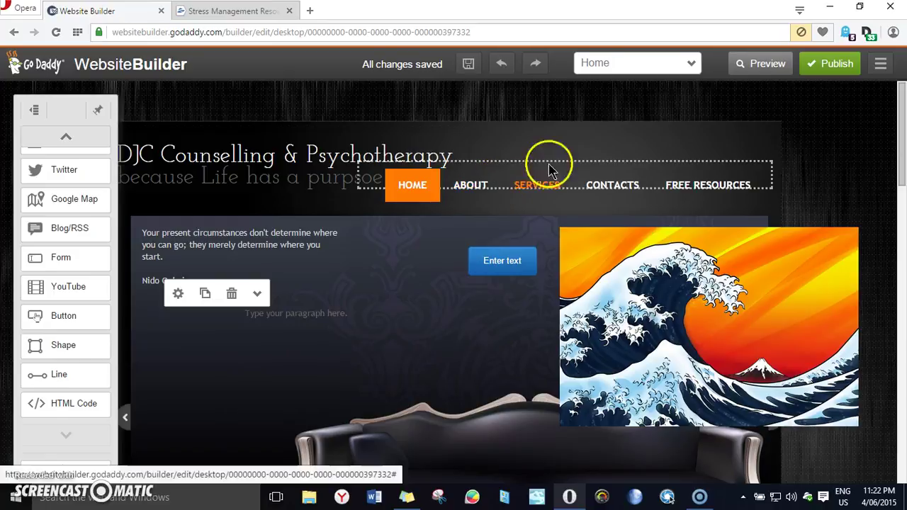
click(748, 65)
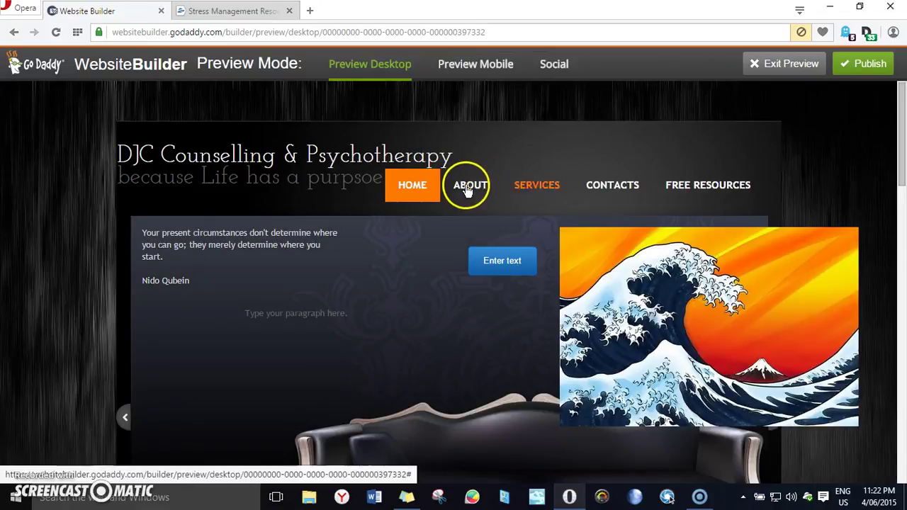
click(466, 190)
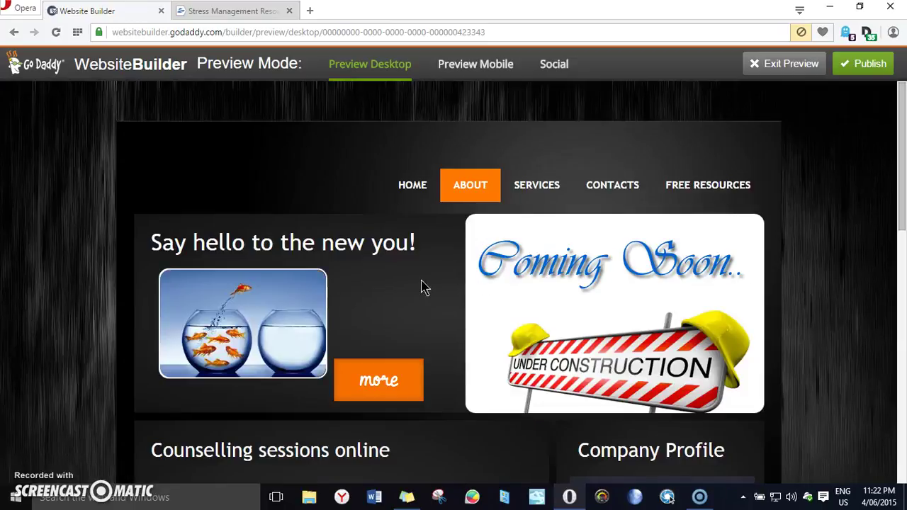
scroll(422, 287, down, 10)
scroll(421, 287, up, 5)
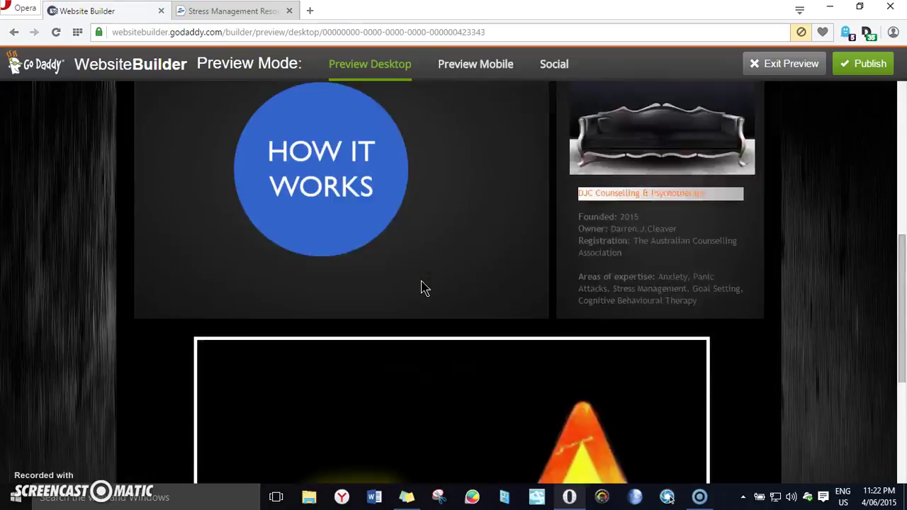
click(333, 301)
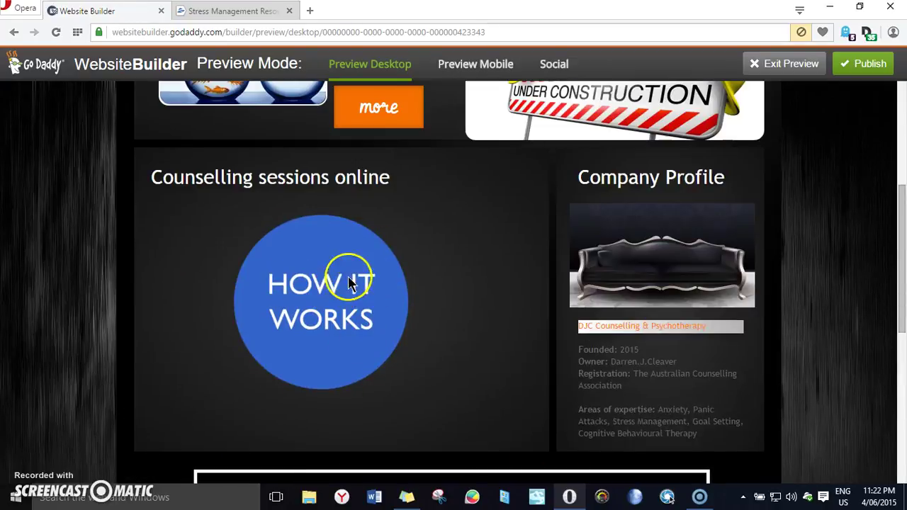
scroll(383, 290, up, 4)
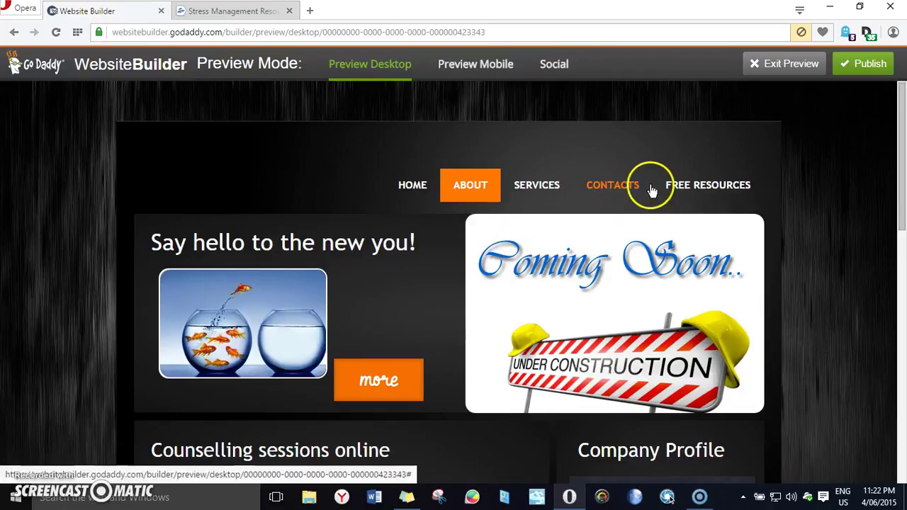
Step: Open the Contacts page in the preview and review its contact form and How to Find Us section
click(630, 187)
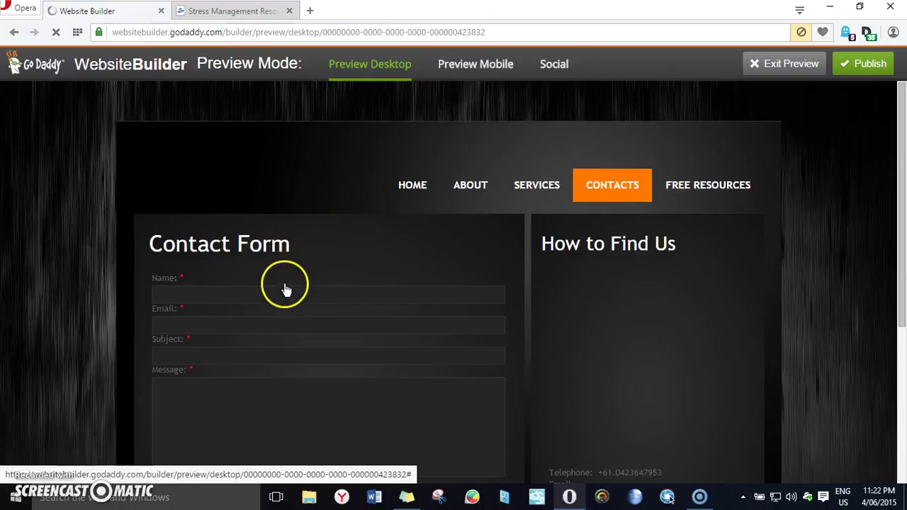
scroll(333, 368, down, 5)
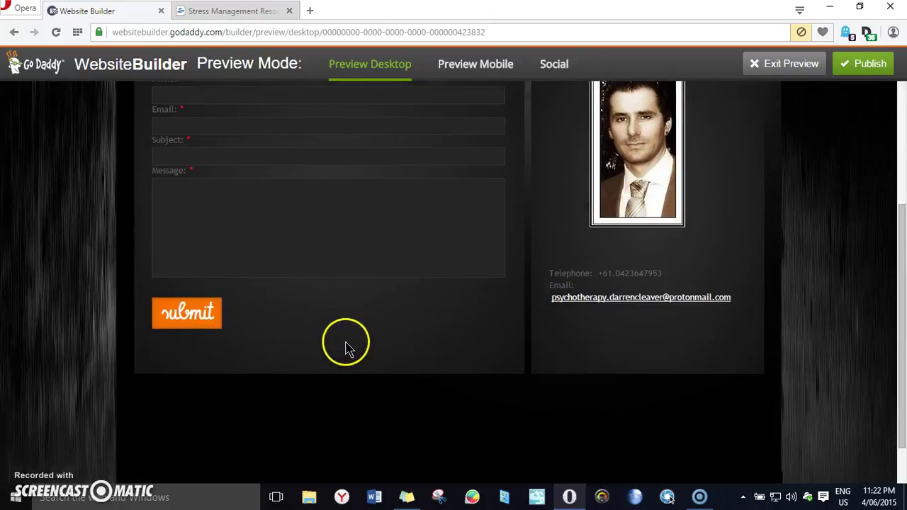
scroll(348, 335, up, 5)
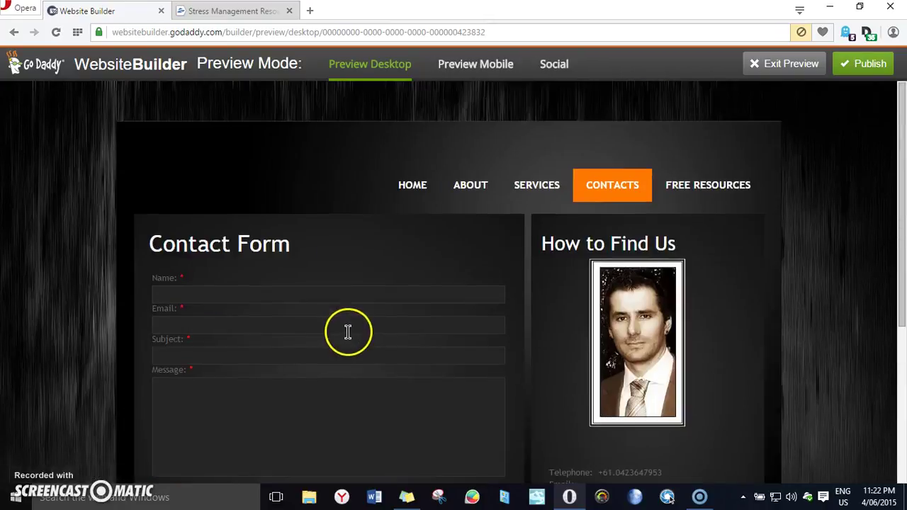
Step: Return to the home page in the preview, review it down to the Pay Now button and footer, and exit to the editor
click(417, 190)
click(410, 212)
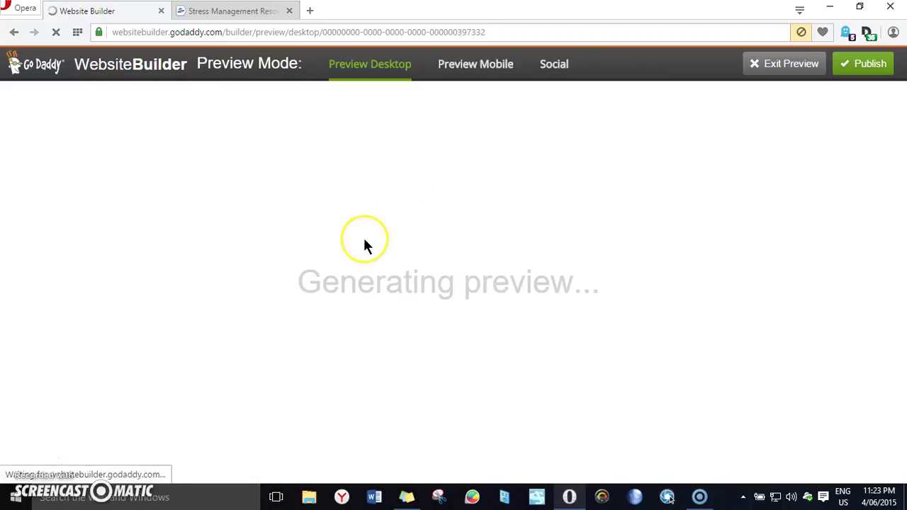
scroll(363, 245, down, 5)
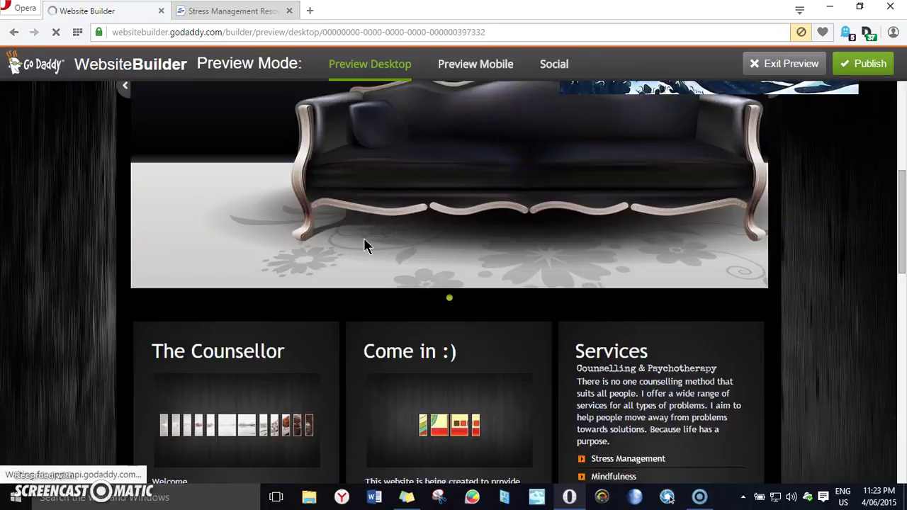
scroll(364, 245, down, 5)
scroll(364, 245, down, 5)
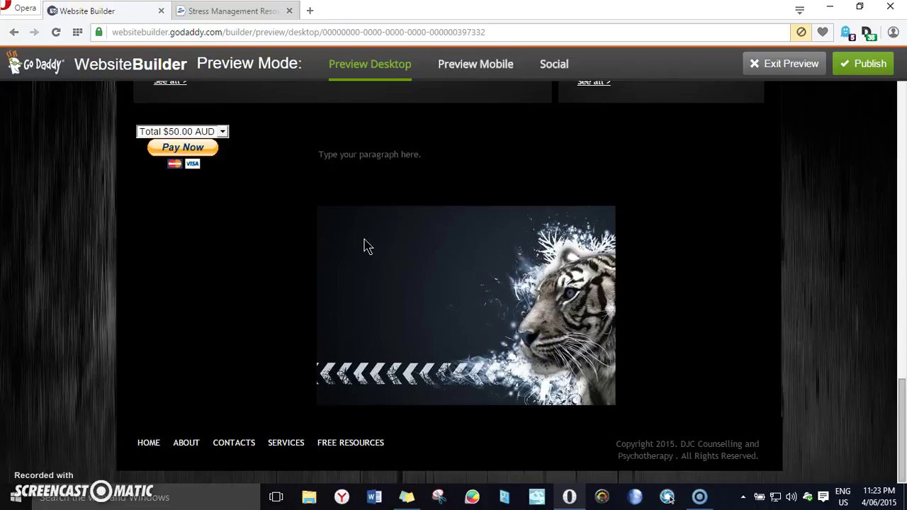
scroll(363, 244, up, 3)
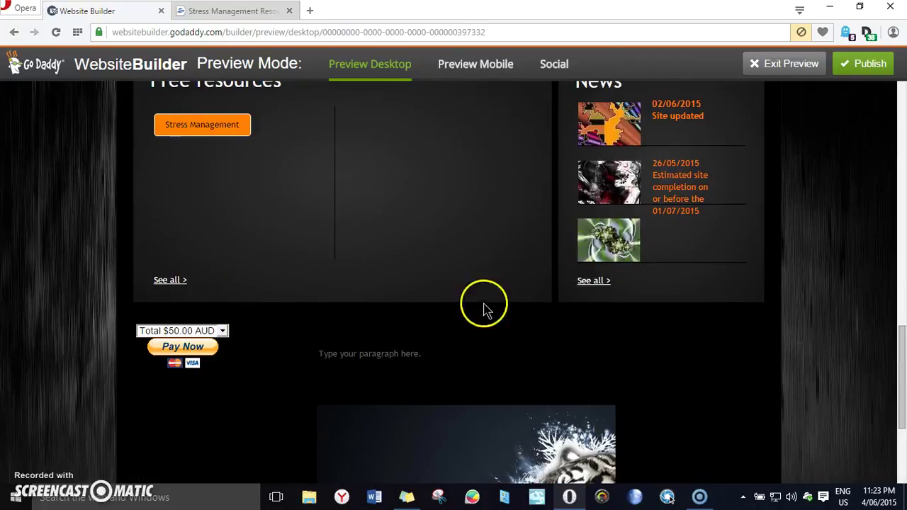
scroll(482, 360, down, 3)
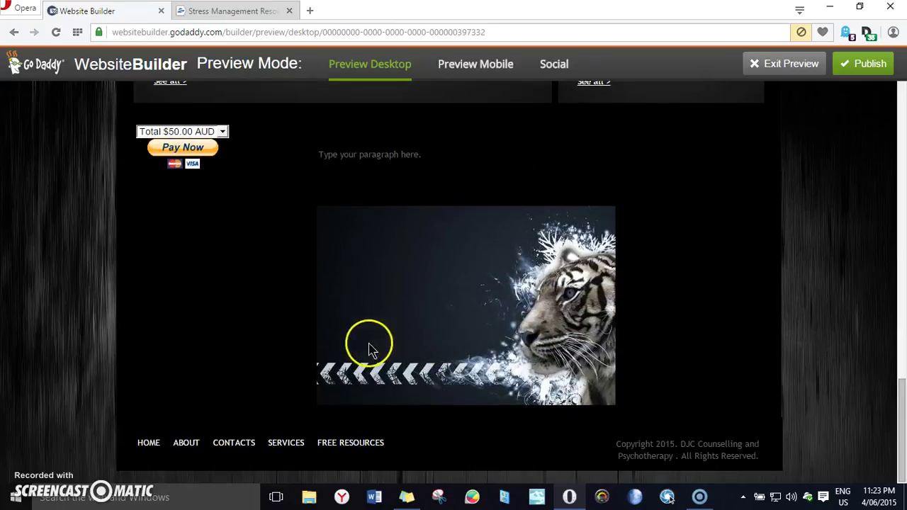
scroll(322, 349, up, 7)
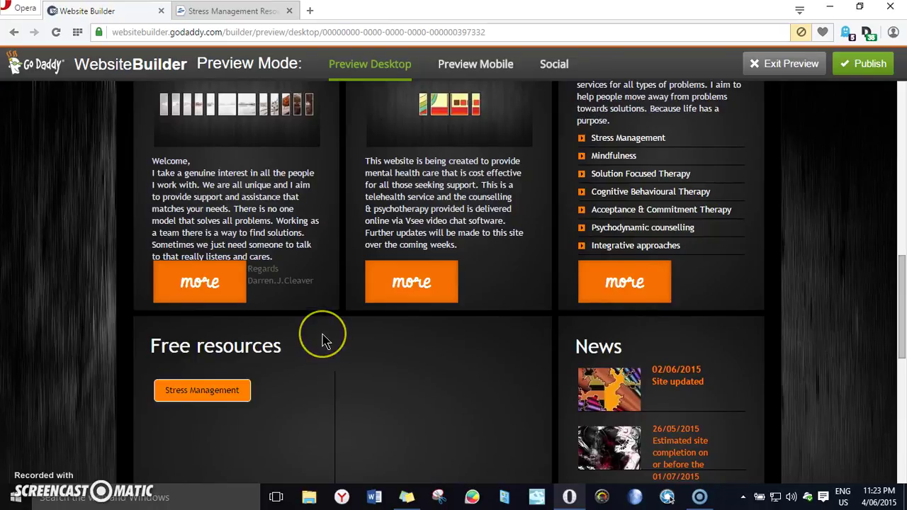
scroll(322, 343, down, 4)
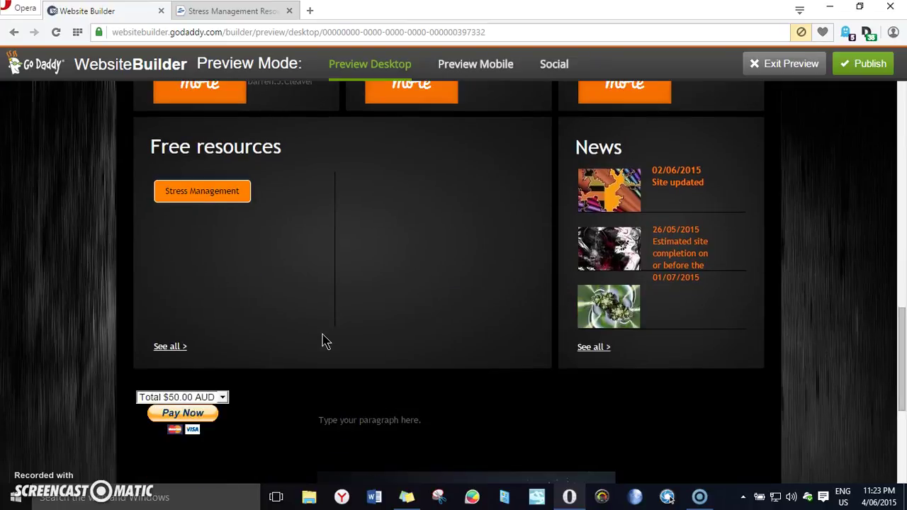
scroll(323, 343, down, 3)
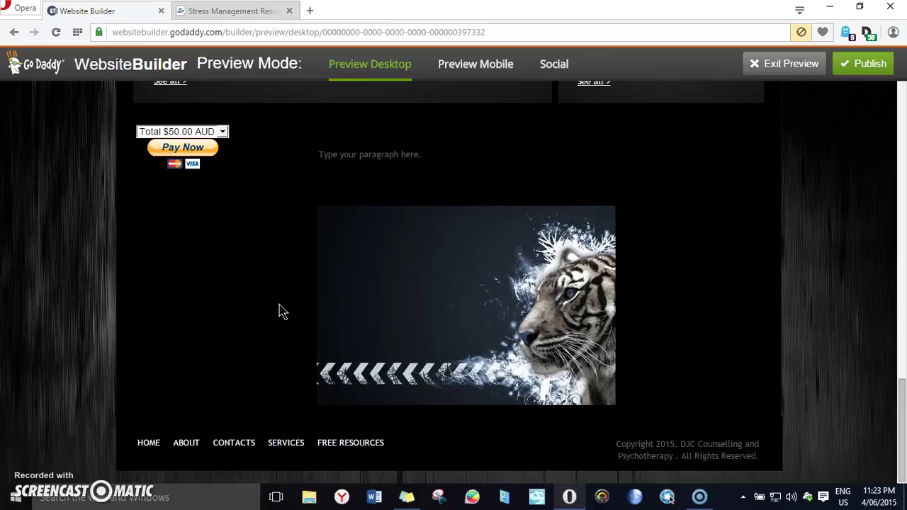
scroll(282, 311, up, 15)
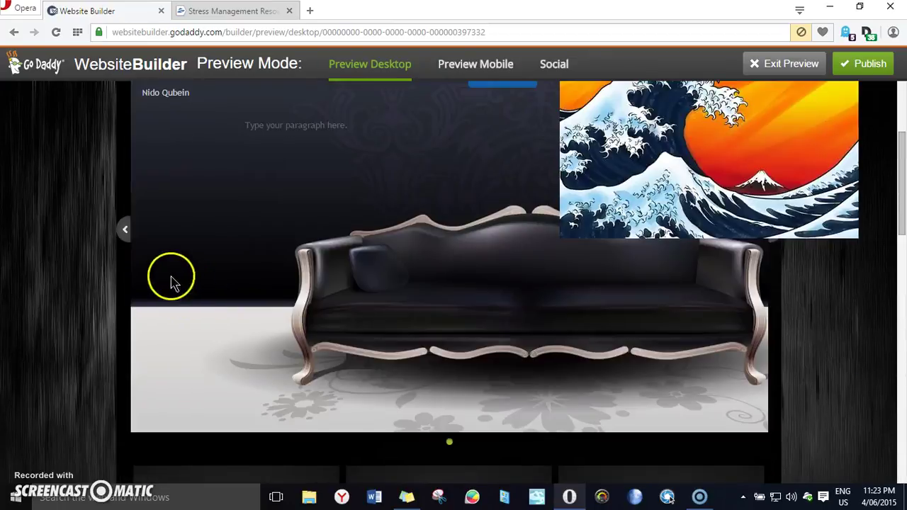
scroll(170, 280, up, 3)
click(753, 64)
Step: Find the HTML Code element and examine the PayPal code behind the Pay Now button at the foot of the home page
scroll(80, 298, down, 5)
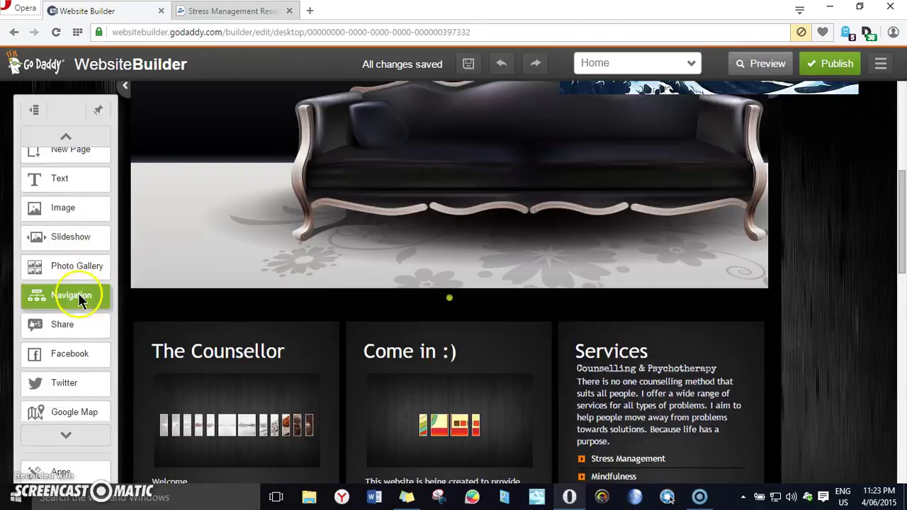
scroll(75, 298, down, 5)
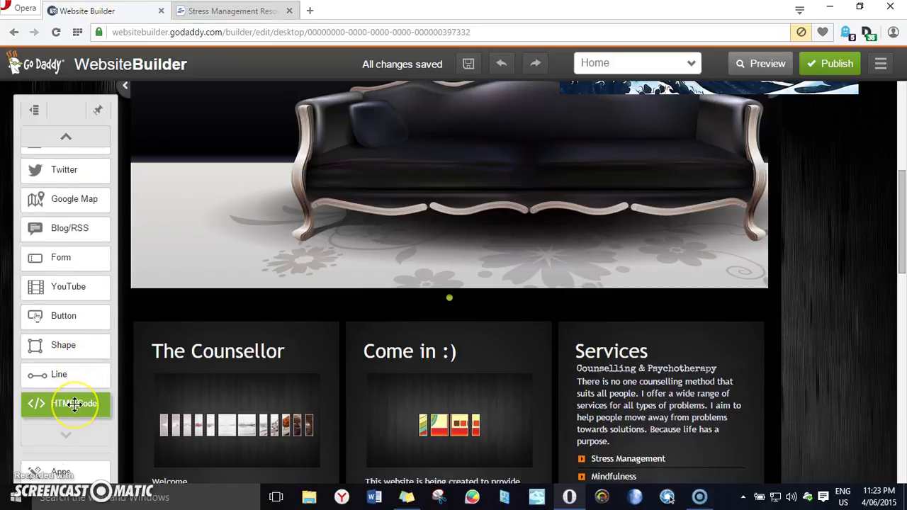
scroll(364, 300, down, 10)
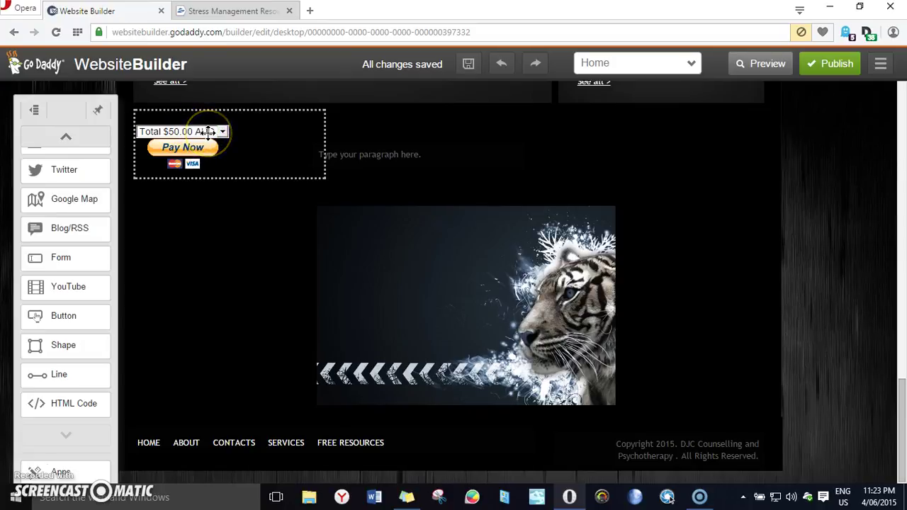
click(251, 132)
click(282, 103)
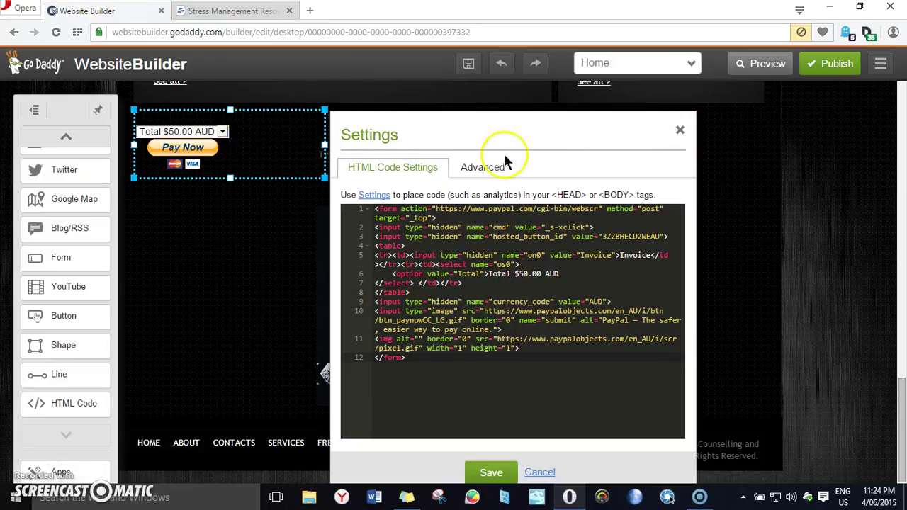
click(682, 135)
Step: Exit the designer to the site dashboard and open the theme selection for changing the current theme
click(881, 64)
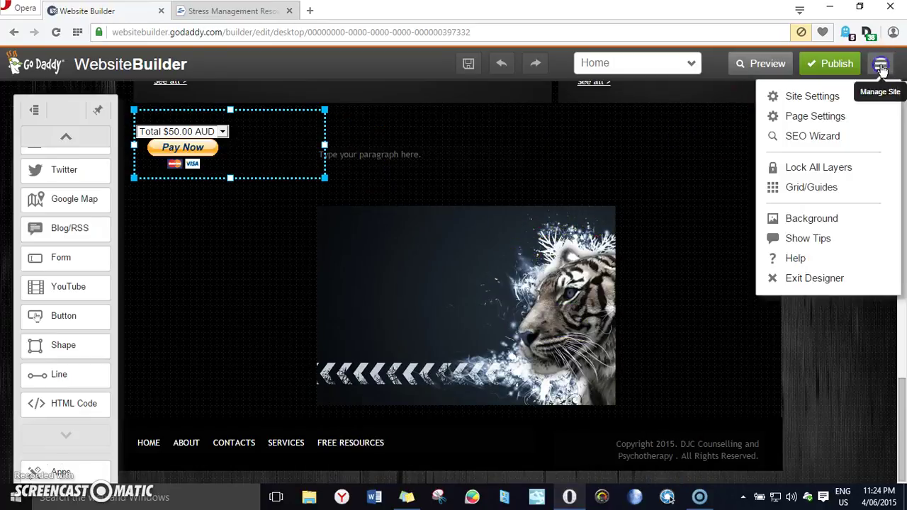
click(824, 278)
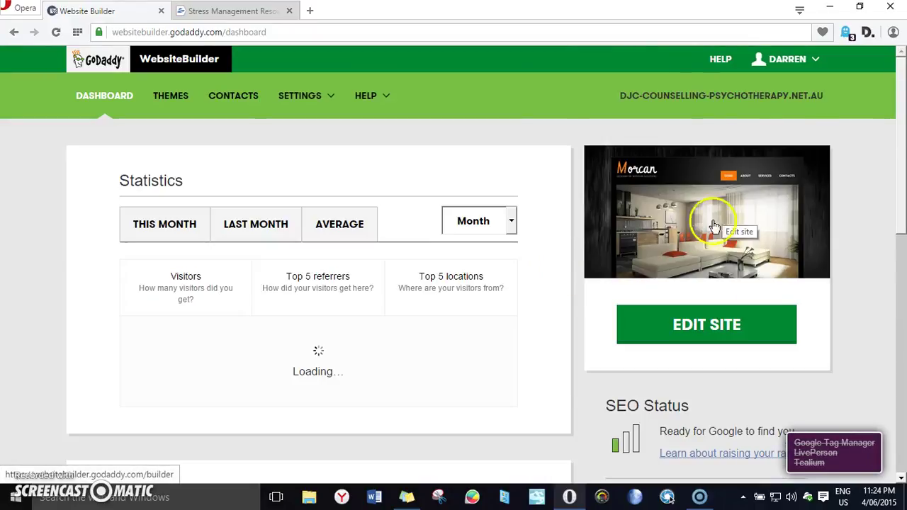
scroll(709, 226, down, 3)
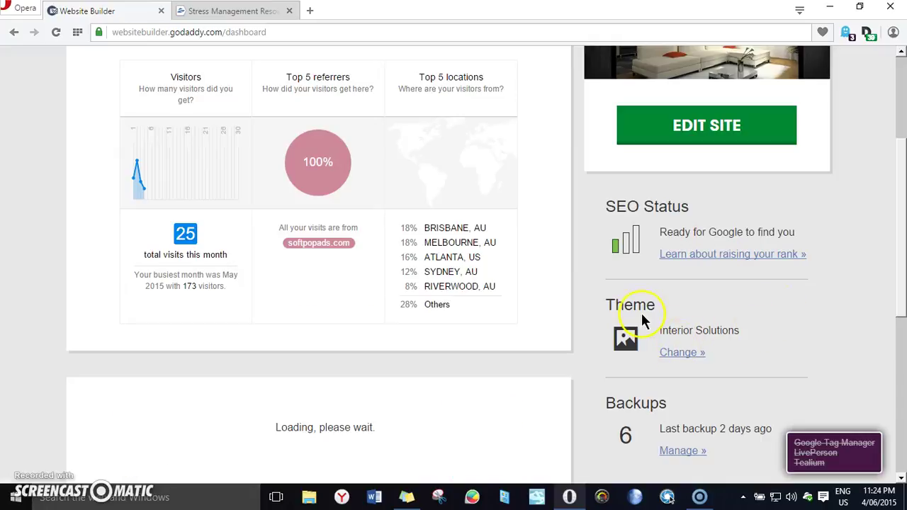
click(686, 351)
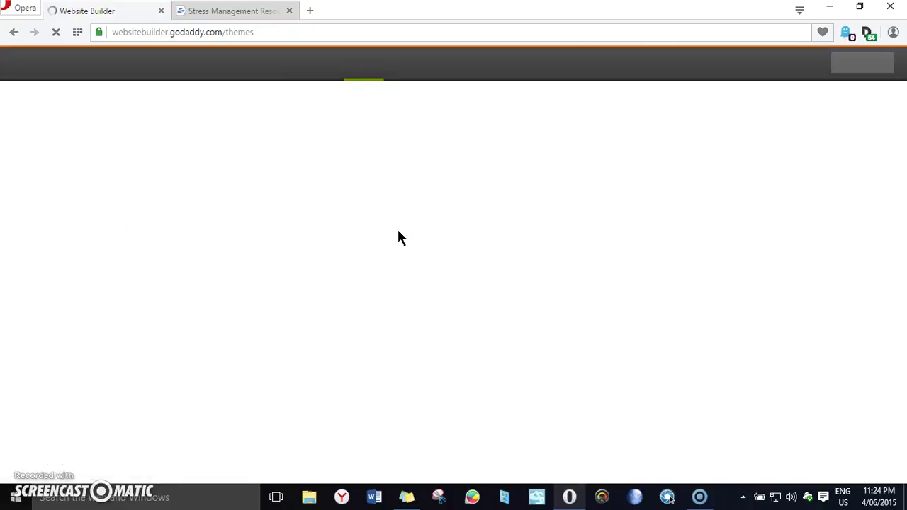
Step: Close the Stress Management browser tab and look over the theme categories and the Business, Finance, Law themes
click(289, 11)
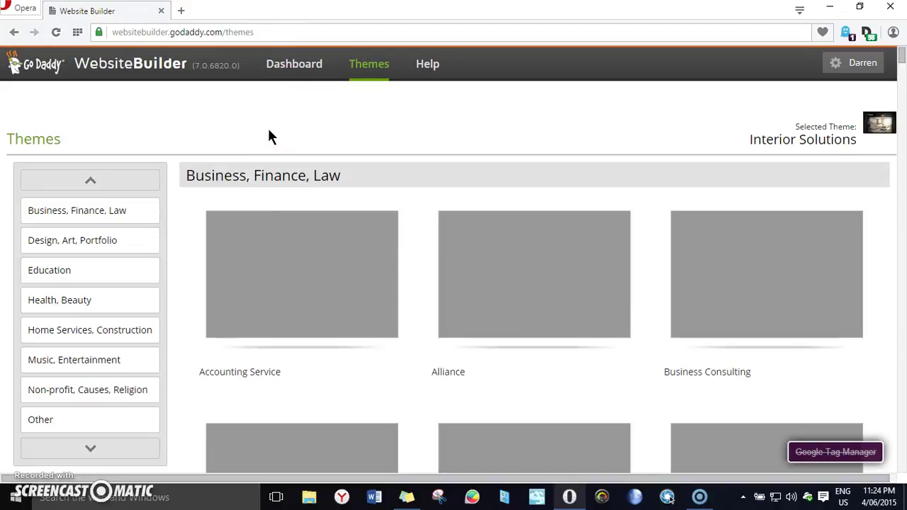
click(187, 168)
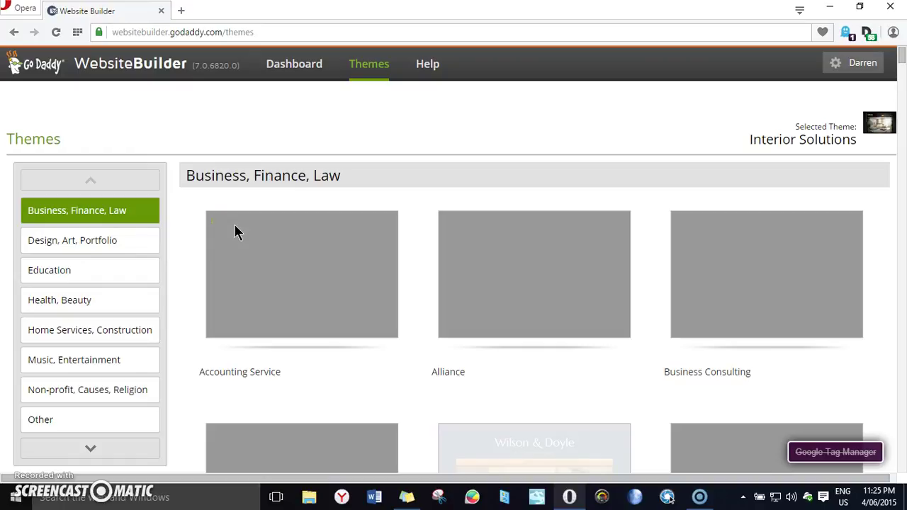
mouse_move(233, 220)
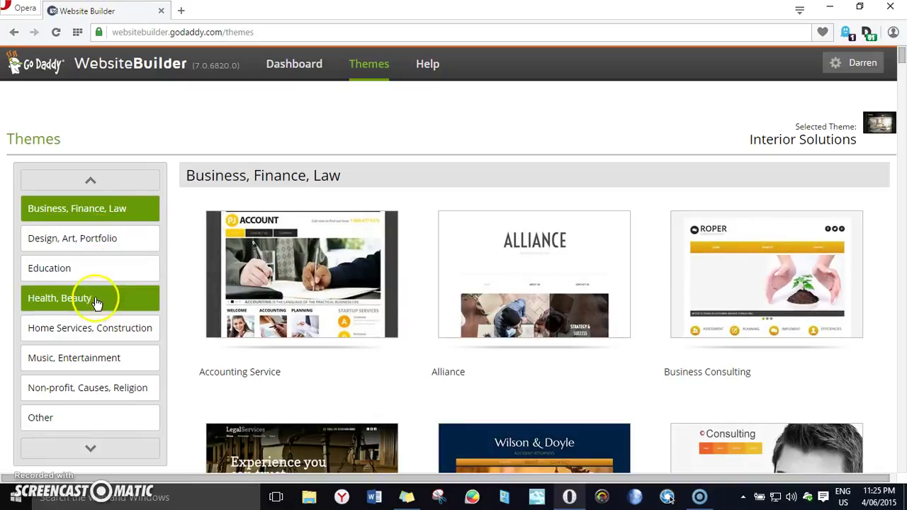
Step: Browse the Design, Art, Portfolio themes from Aesthetic down to Wedding Photographer
click(105, 241)
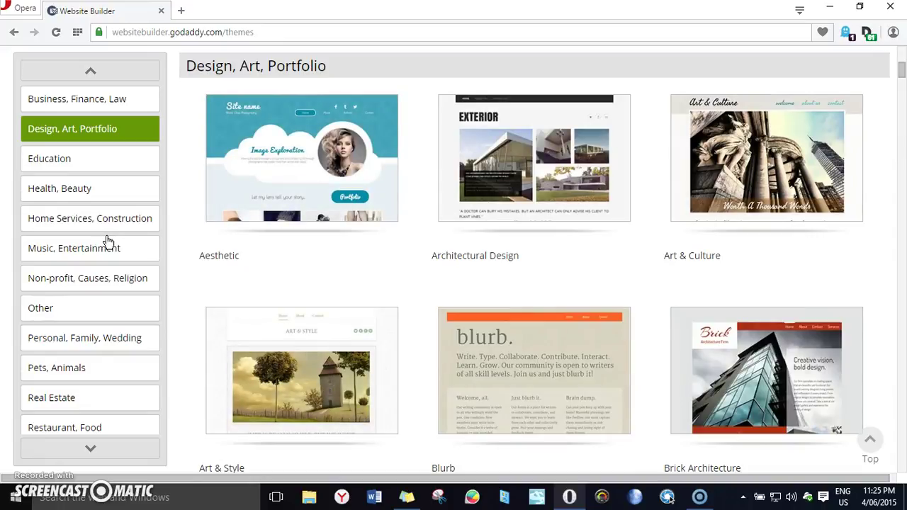
mouse_move(213, 182)
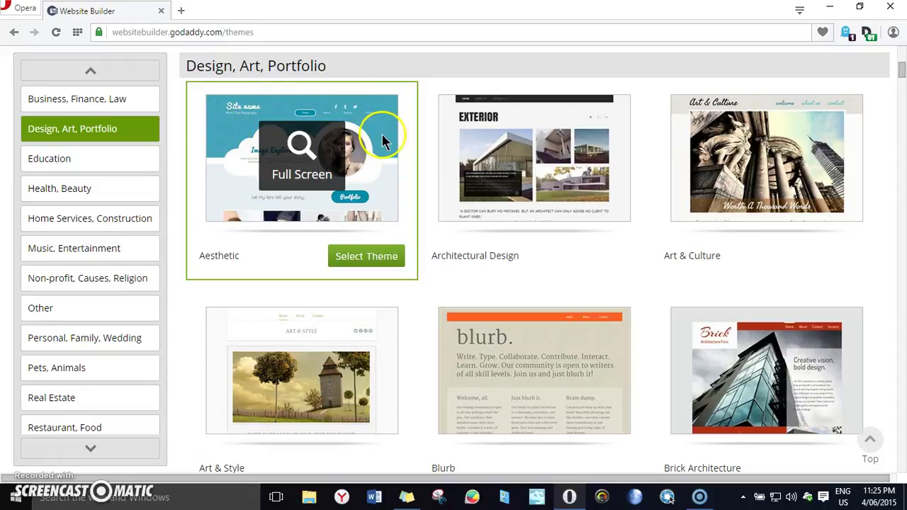
scroll(718, 320, down, 3)
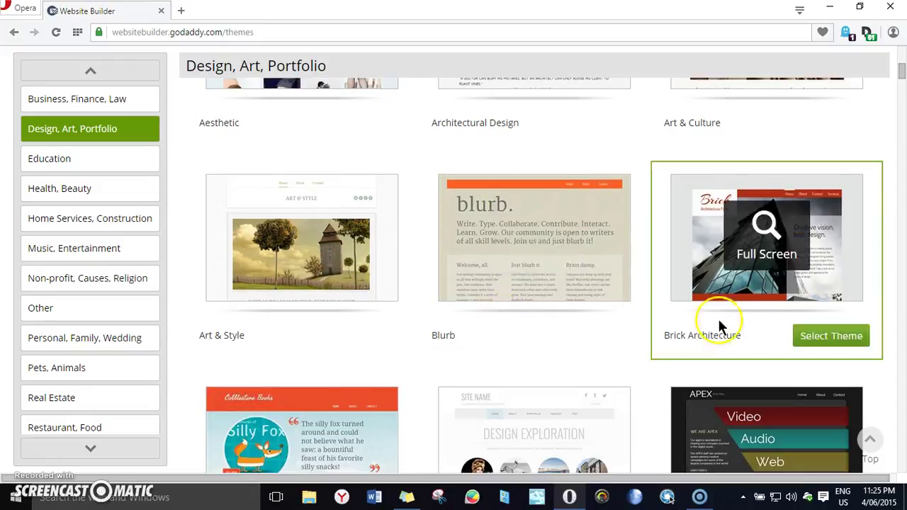
scroll(709, 319, down, 3)
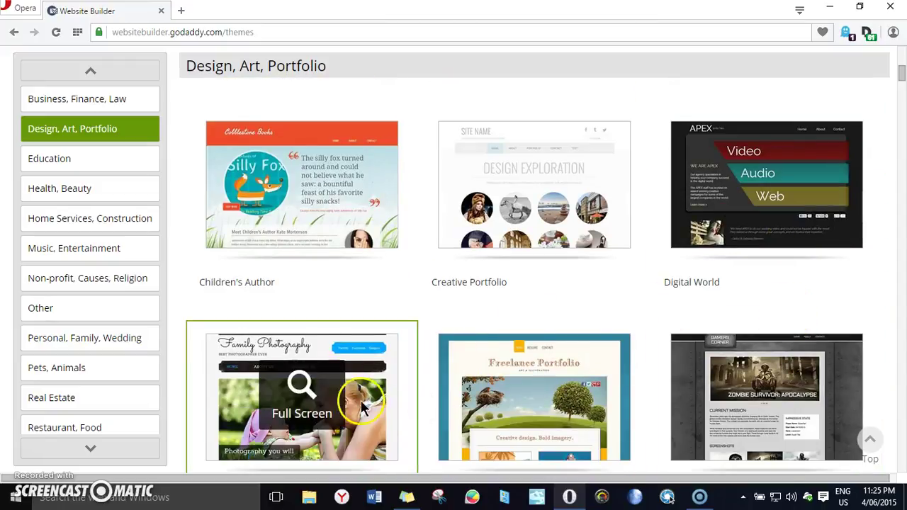
scroll(333, 355, down, 3)
scroll(314, 316, down, 3)
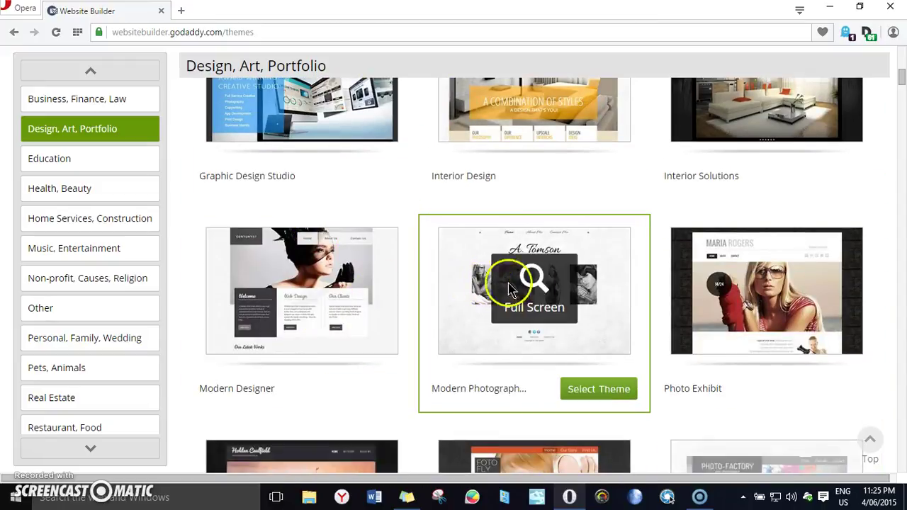
scroll(518, 289, down, 3)
scroll(397, 284, down, 4)
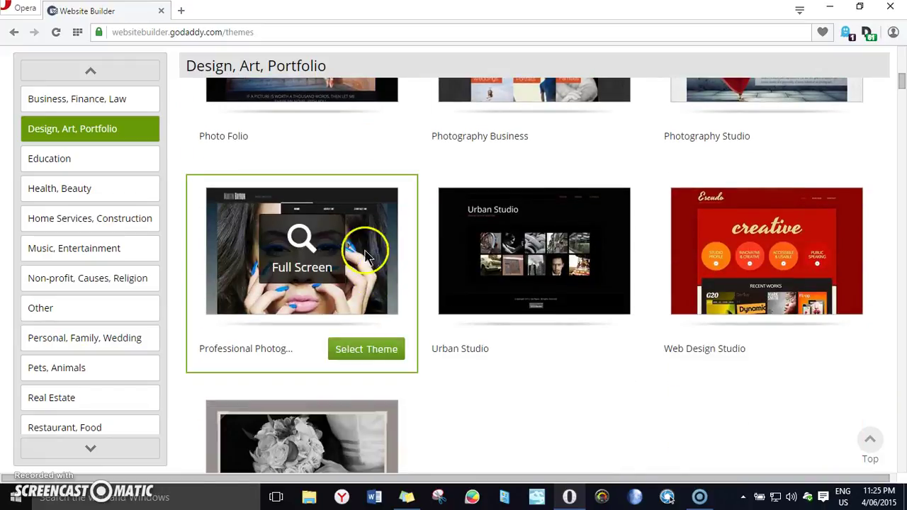
scroll(520, 280, down, 2)
scroll(319, 280, down, 3)
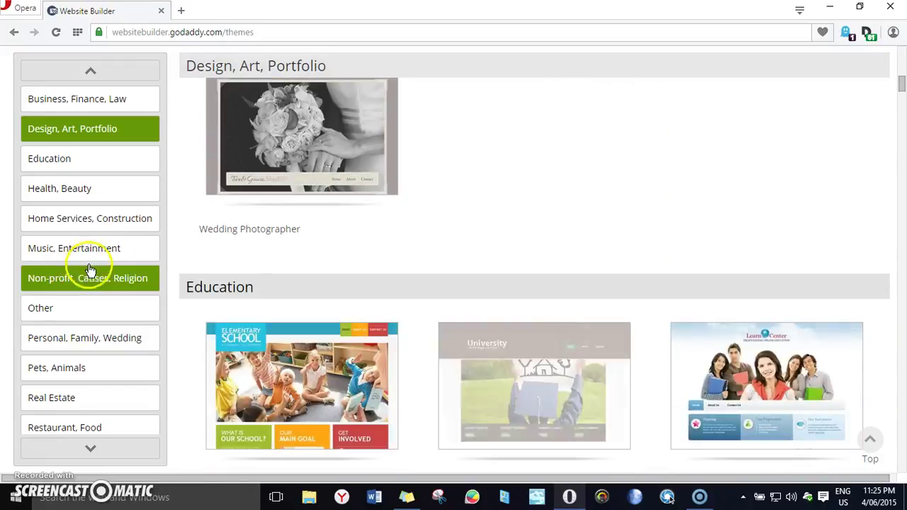
Step: Show the Health, Beauty themes and look through them down to the Optometry Group and Plastic Surgery designs
click(91, 193)
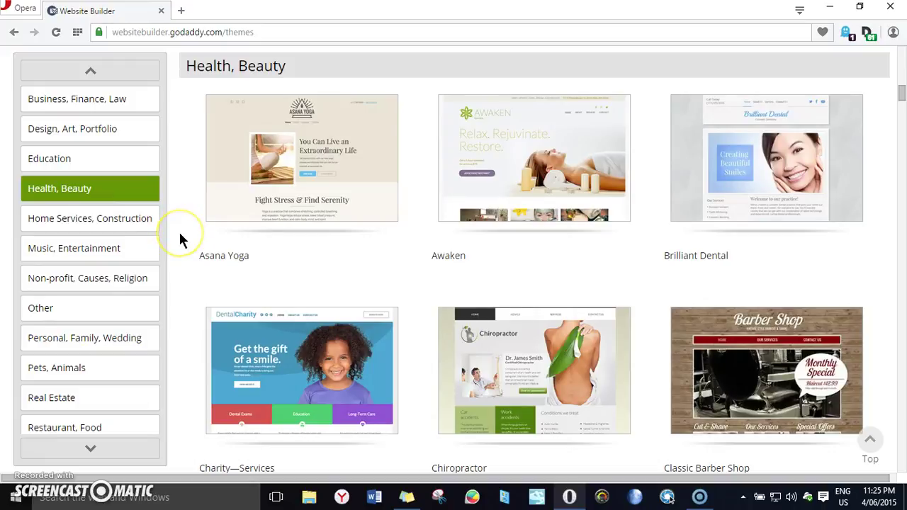
scroll(181, 239, down, 6)
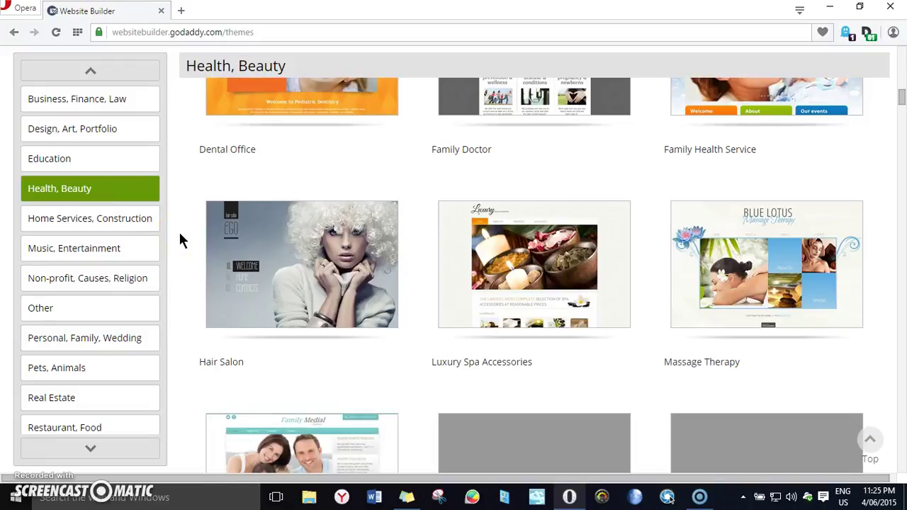
scroll(180, 240, down, 2)
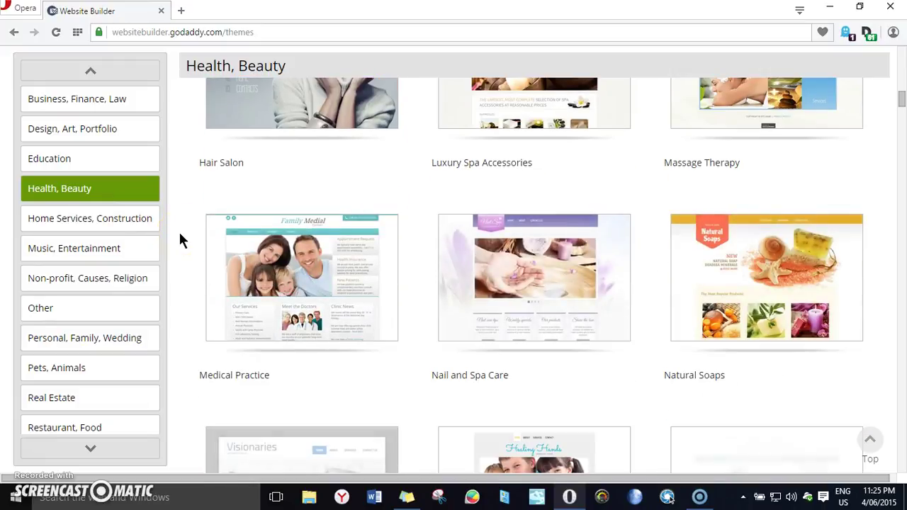
scroll(344, 255, down, 1)
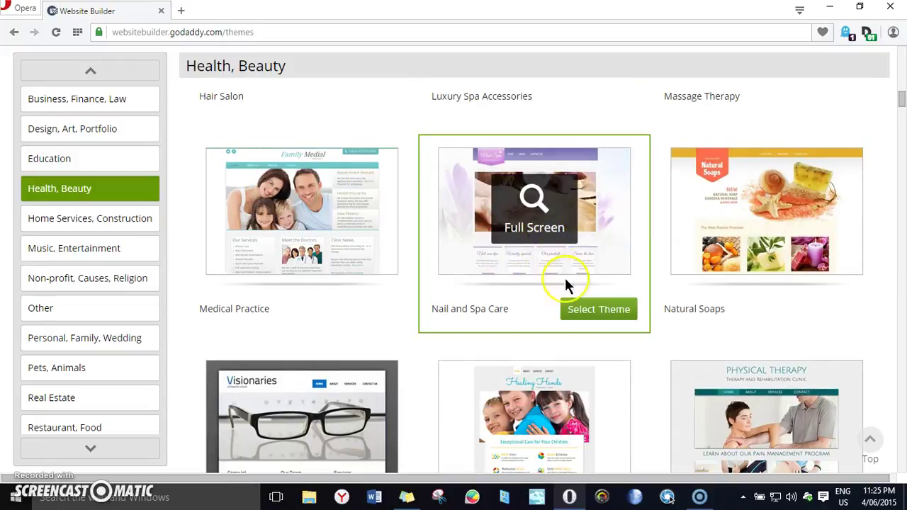
scroll(565, 285, down, 3)
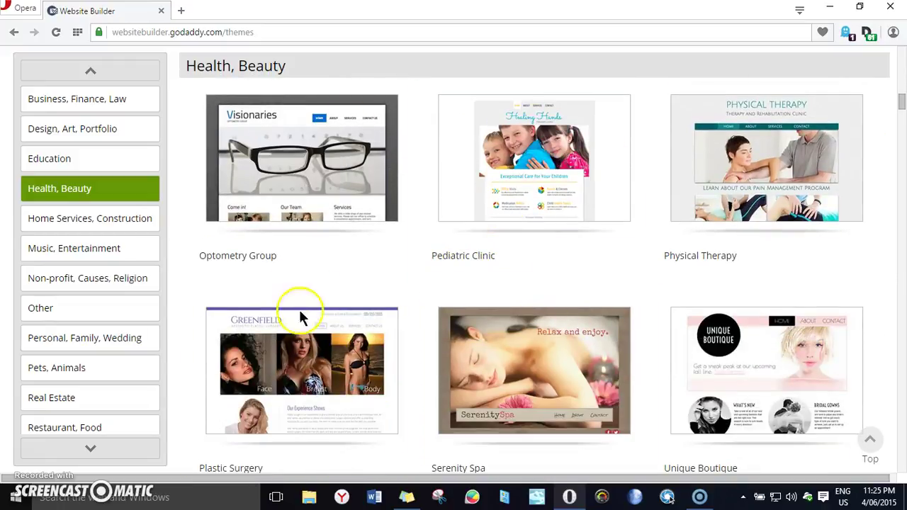
Step: Look through the remaining theme categories and show the World themes
scroll(135, 234, down, 1)
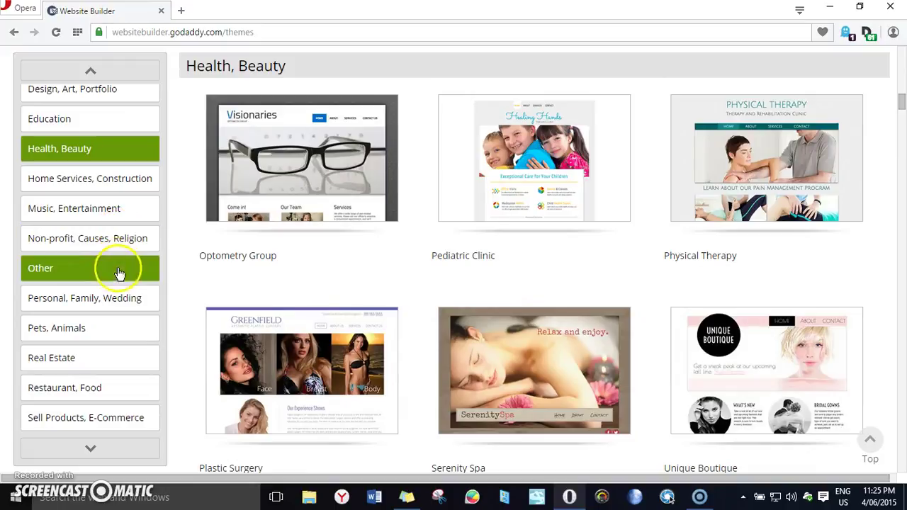
scroll(89, 289, down, 1)
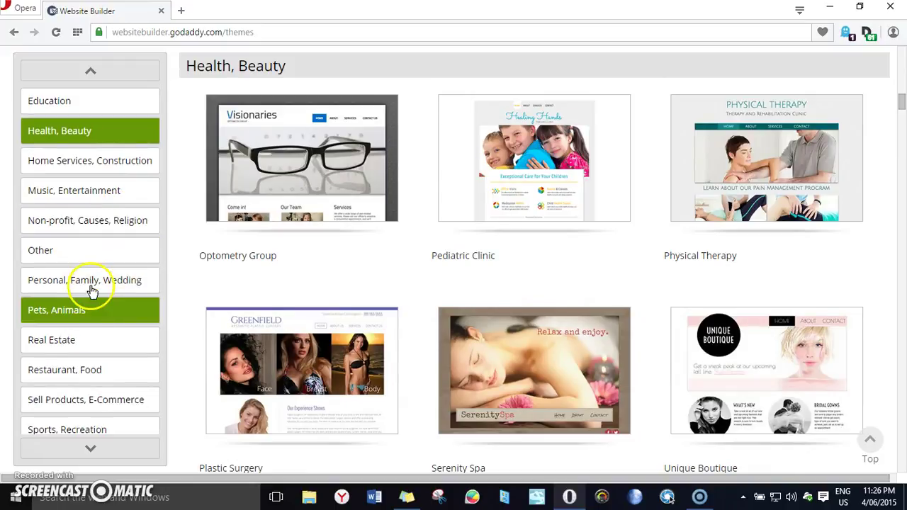
scroll(83, 285, down, 2)
scroll(93, 293, down, 1)
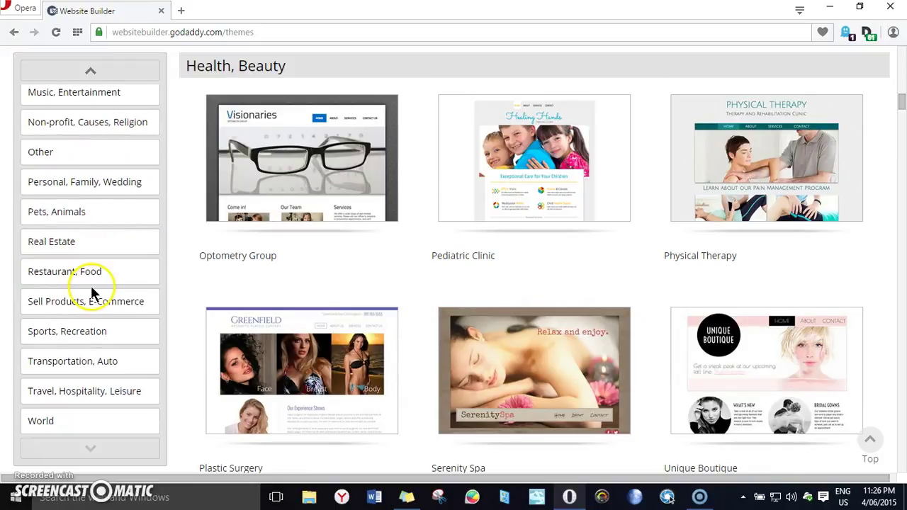
click(77, 421)
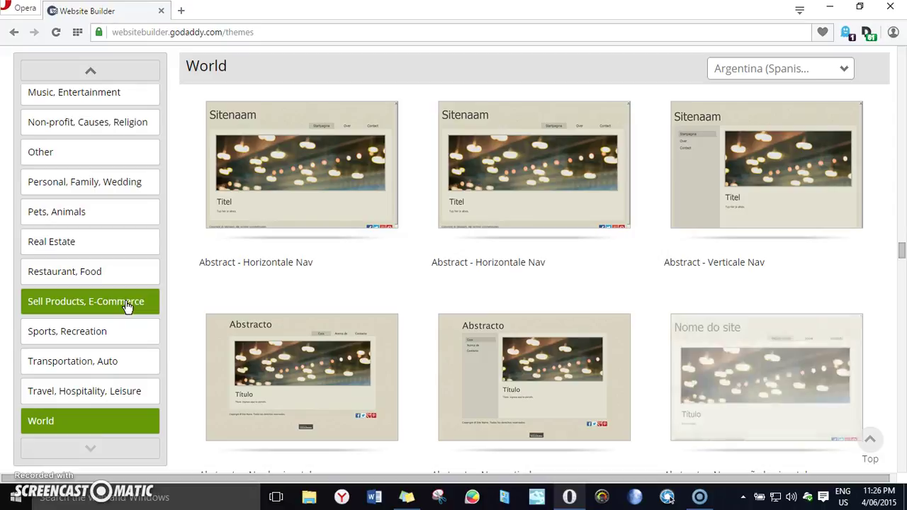
Step: Show the Sell Products, E-Commerce themes, then look back through Restaurant, Food to the Design, Art, Portfolio themes
click(125, 302)
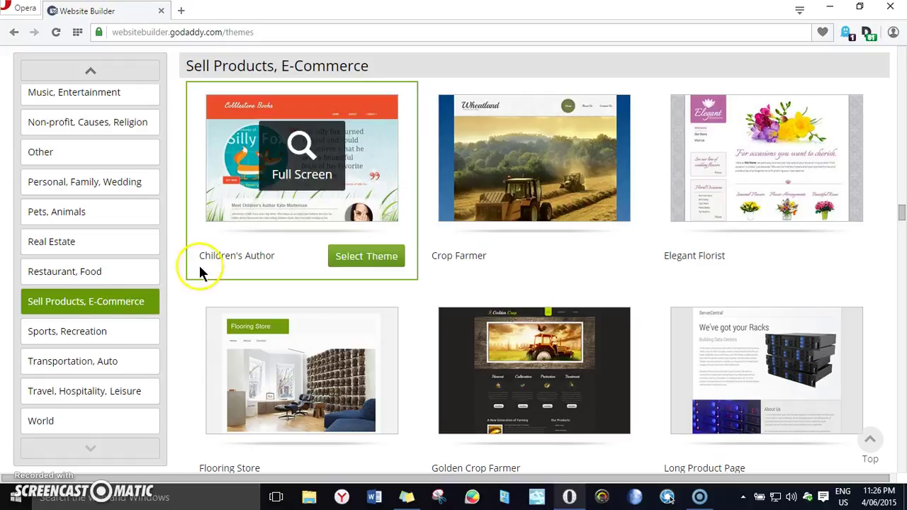
scroll(201, 264, up, 2)
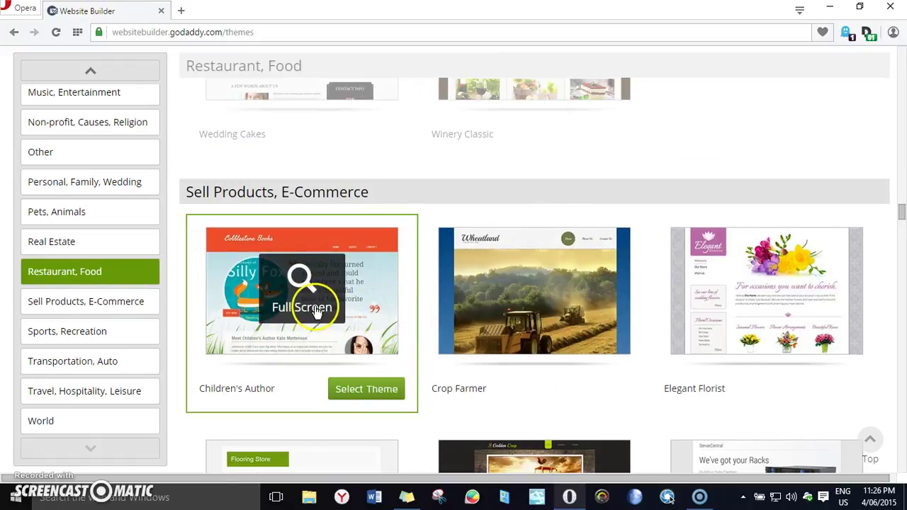
scroll(316, 312, up, 5)
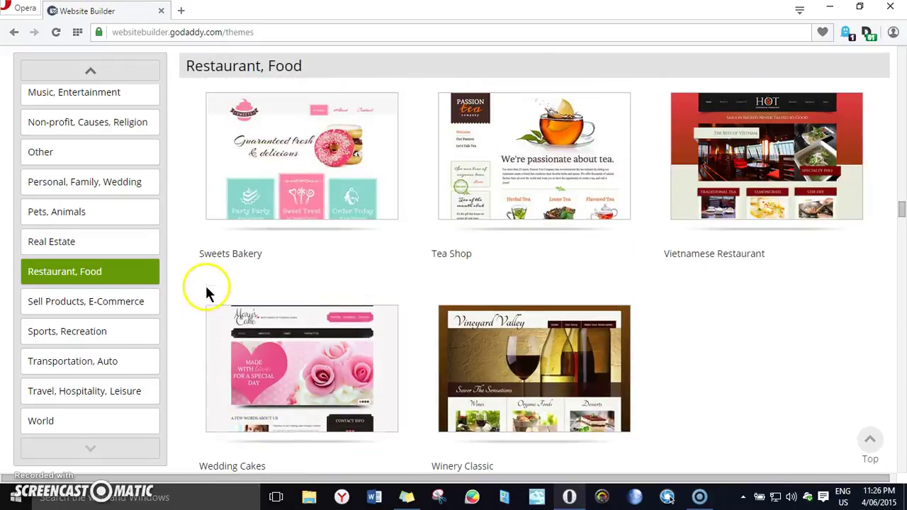
scroll(101, 243, up, 6)
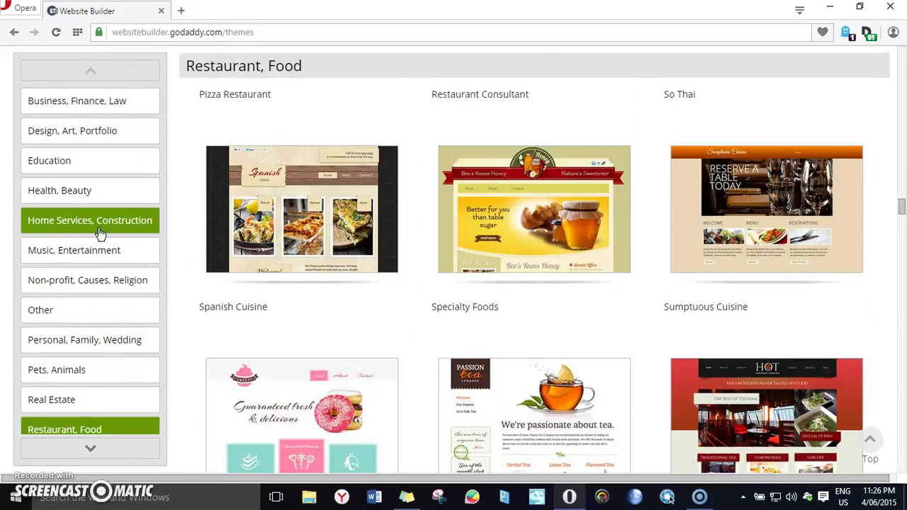
scroll(789, 189, up, 10)
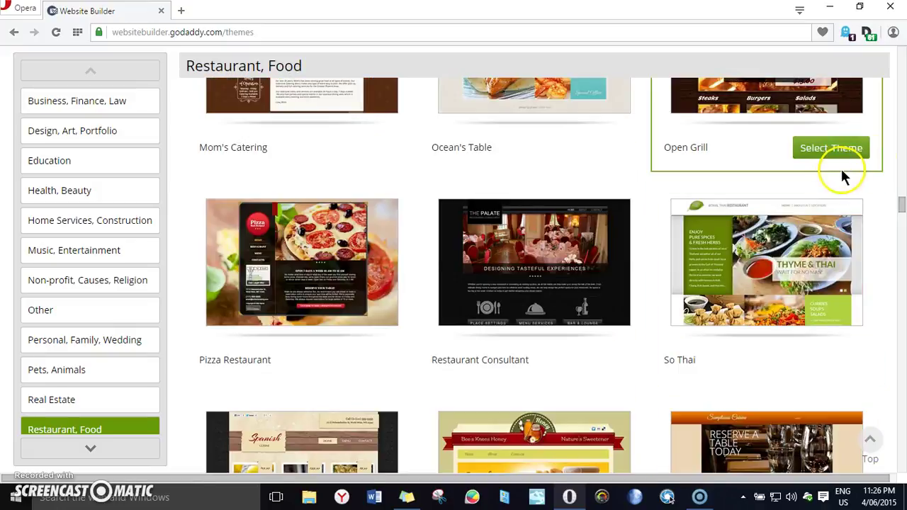
drag(902, 110, 902, 65)
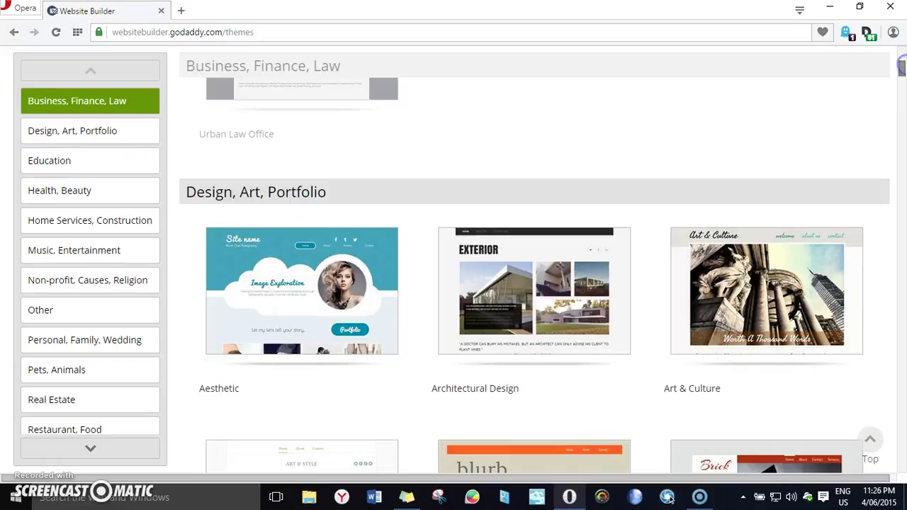
Step: Switch to GlassWire, look over its network graph, usage and firewall app list, and minimise the window
click(480, 492)
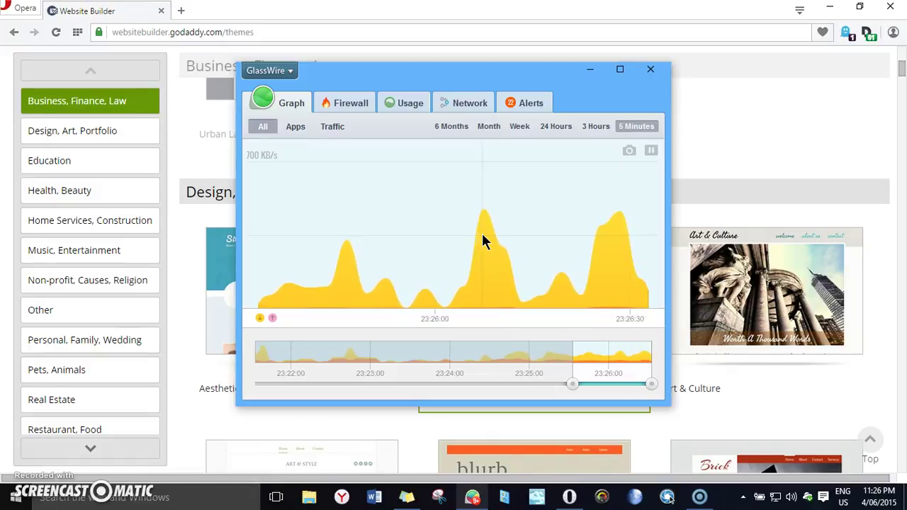
scroll(776, 200, up, 3)
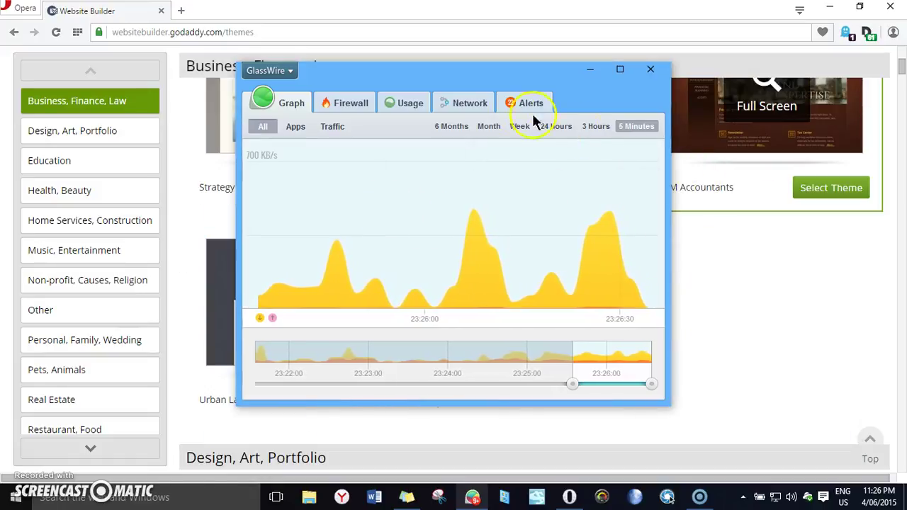
click(415, 112)
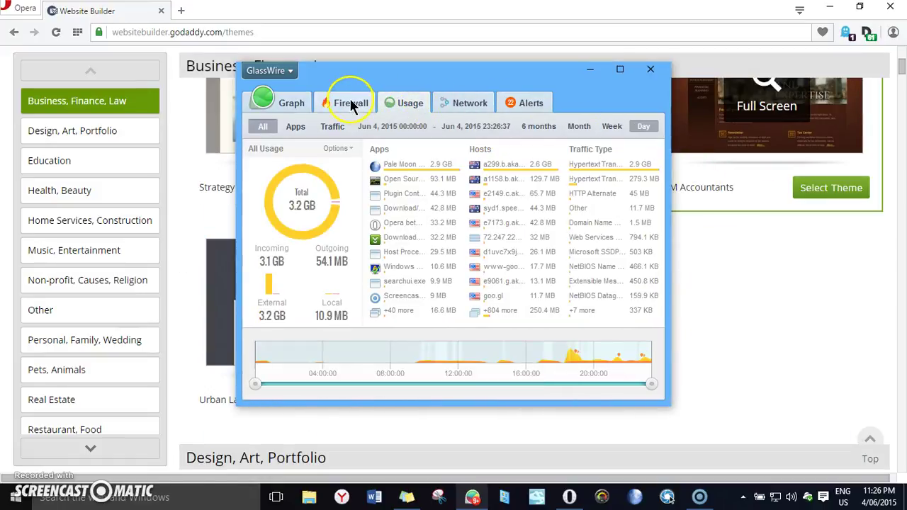
click(351, 104)
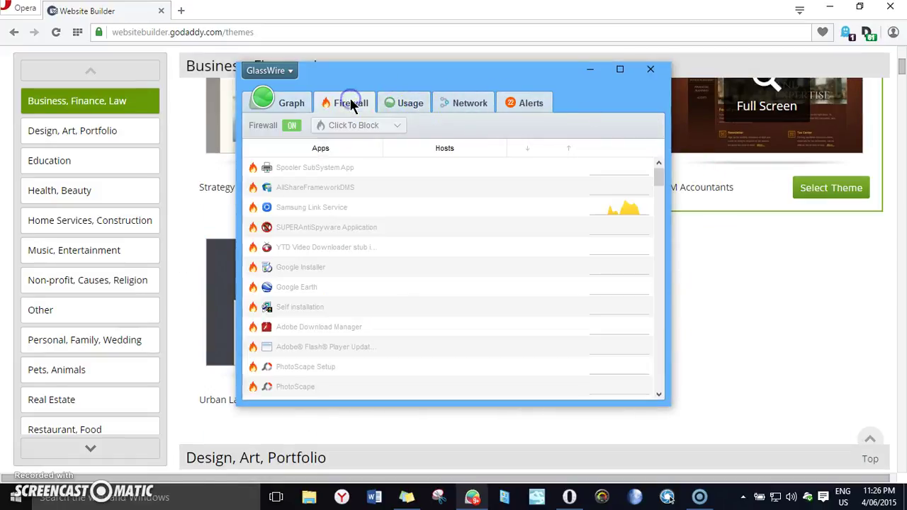
click(596, 70)
Step: Look over the Education themes, return to the site dashboard without selecting a theme, and open the site for editing
scroll(902, 84, down, 15)
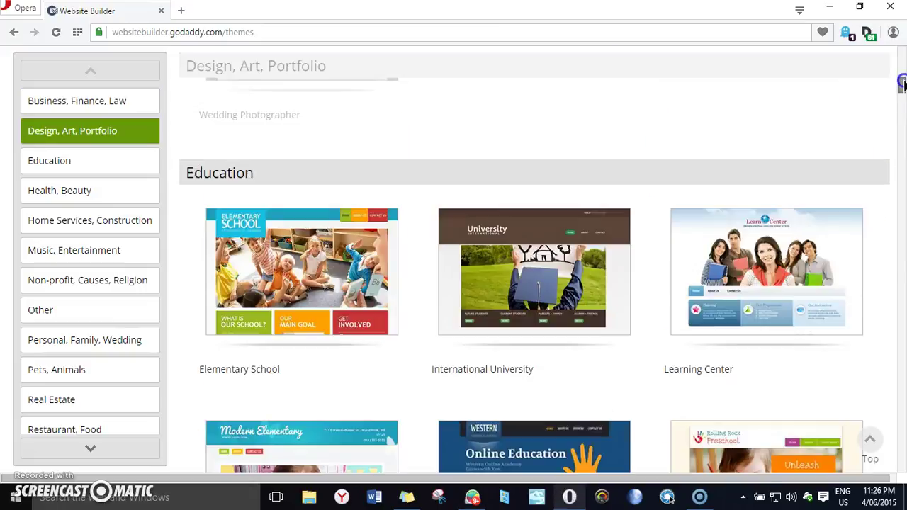
drag(901, 84, 903, 53)
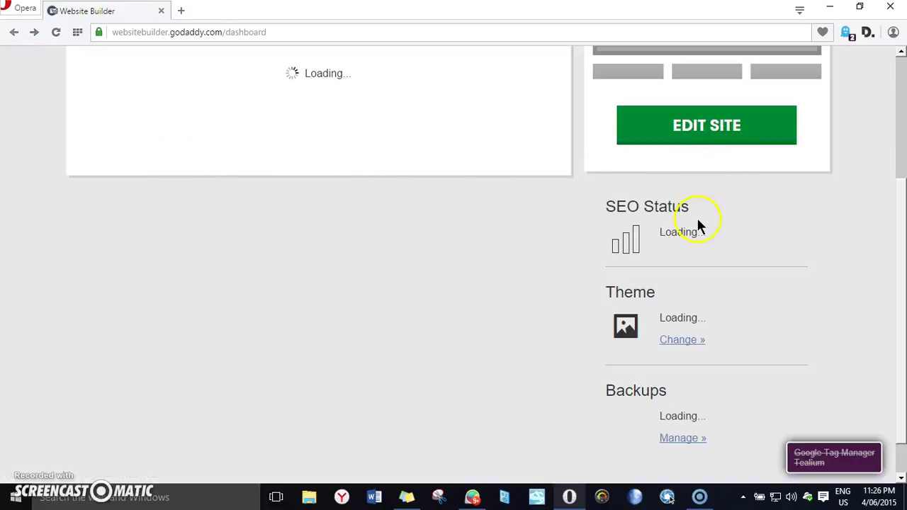
scroll(698, 226, up, 3)
click(709, 325)
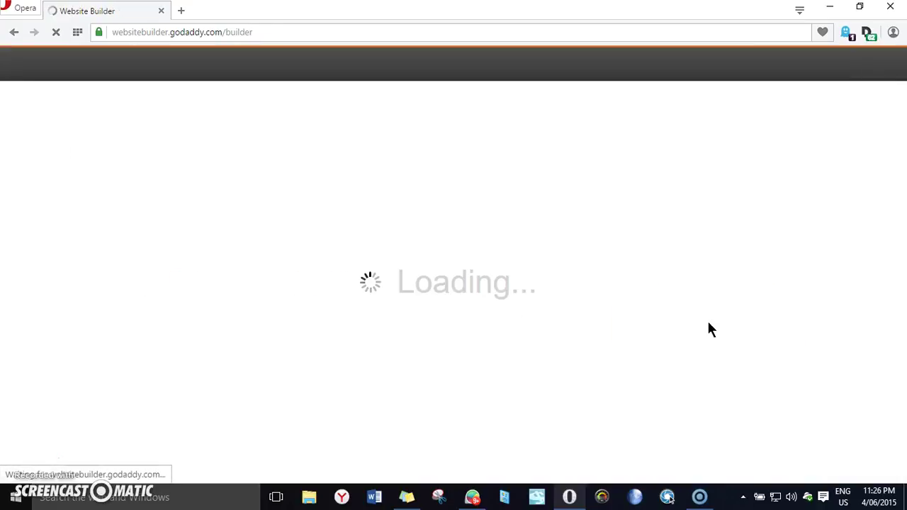
click(326, 257)
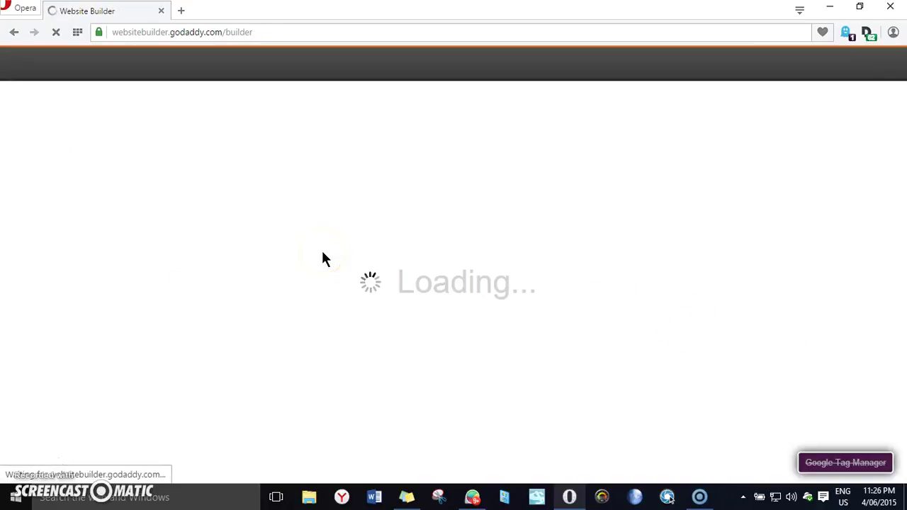
click(426, 416)
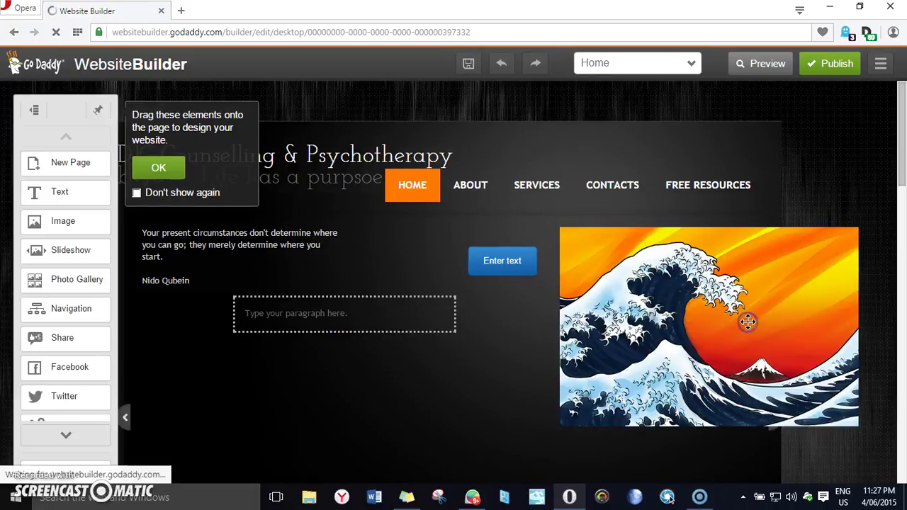
Step: Delete the orange wave image from the home page
click(748, 322)
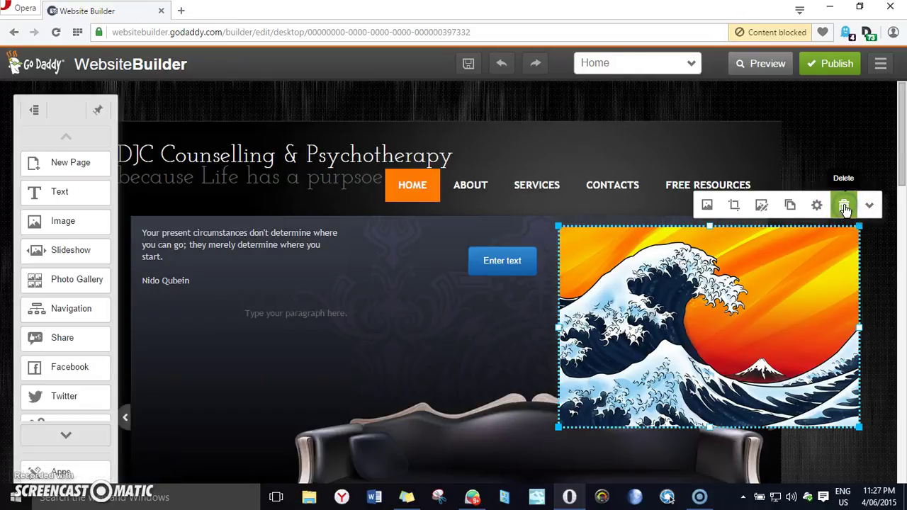
click(844, 206)
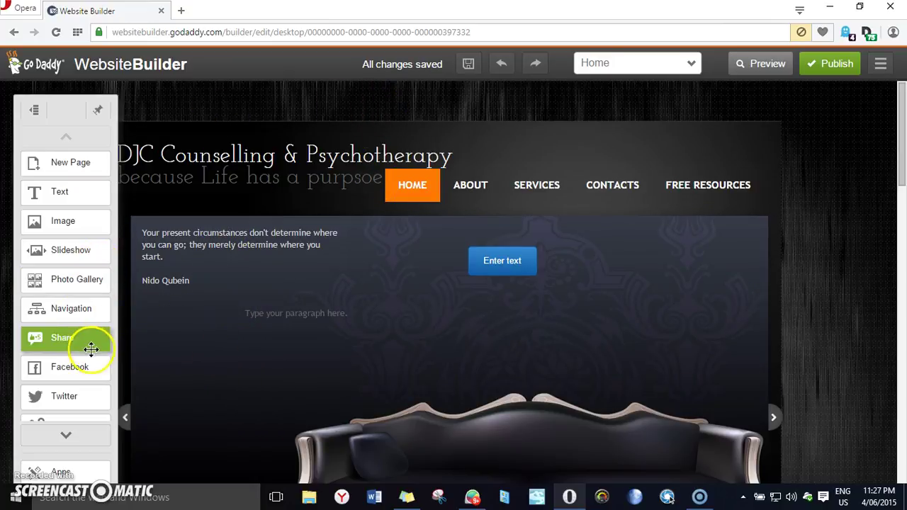
Step: Look through the available page elements from Share down to HTML Code, then view the add-on apps list and close it
scroll(76, 302, down, 1)
scroll(81, 296, down, 3)
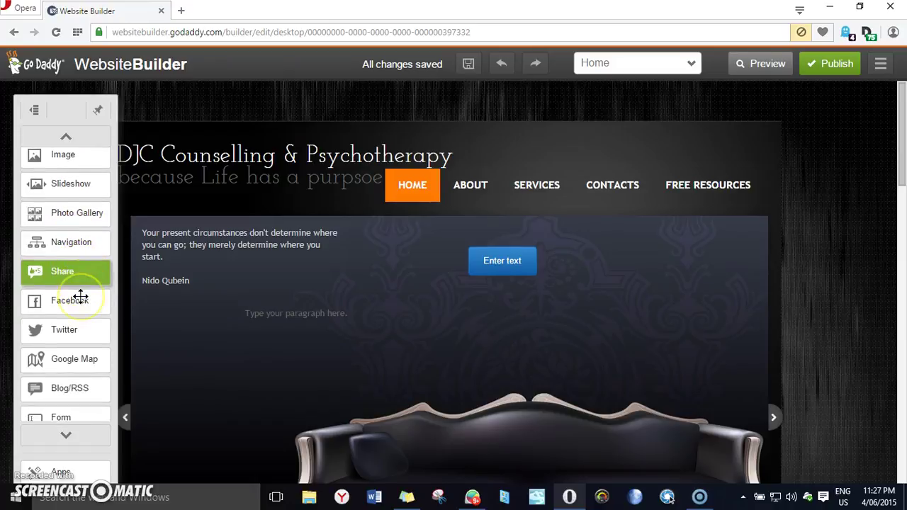
drag(79, 293, 78, 297)
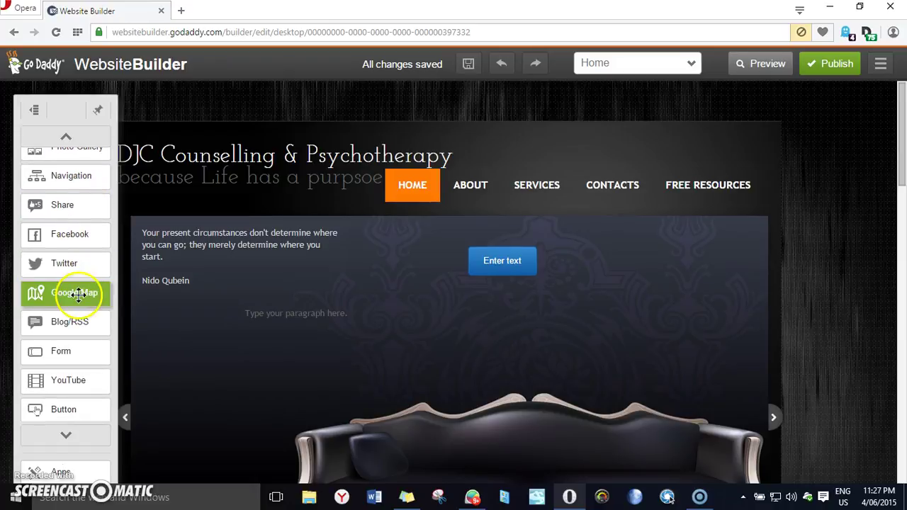
scroll(77, 297, down, 3)
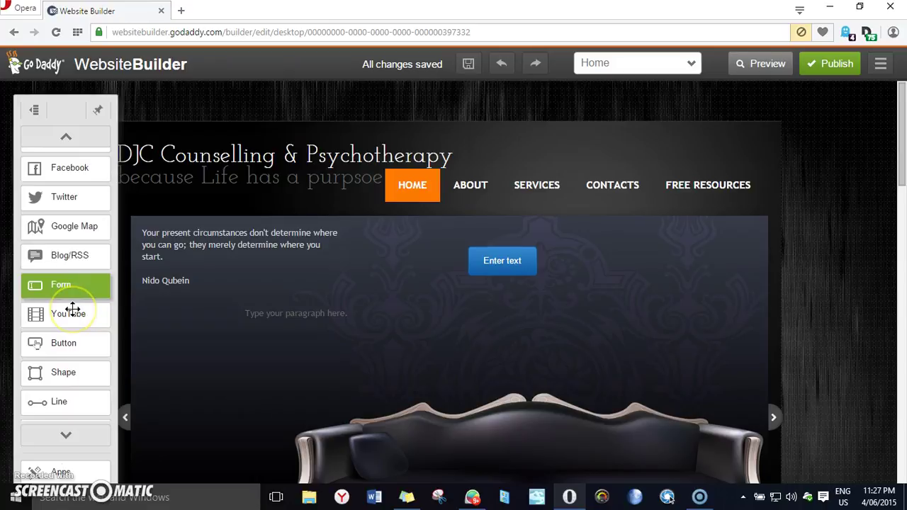
drag(56, 343, 68, 370)
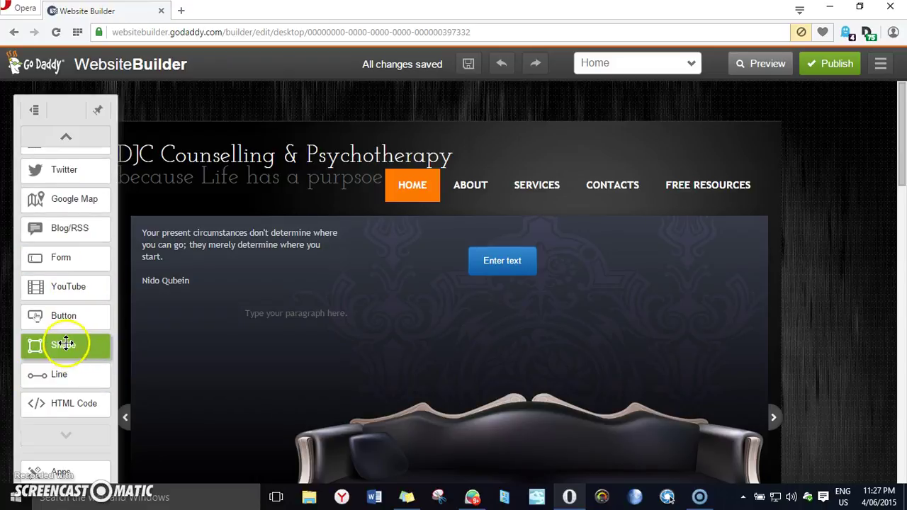
click(62, 472)
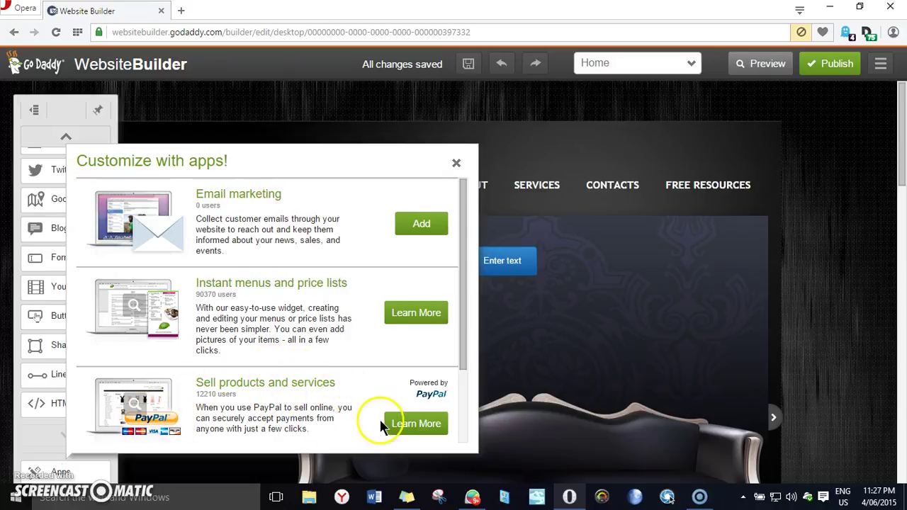
click(456, 165)
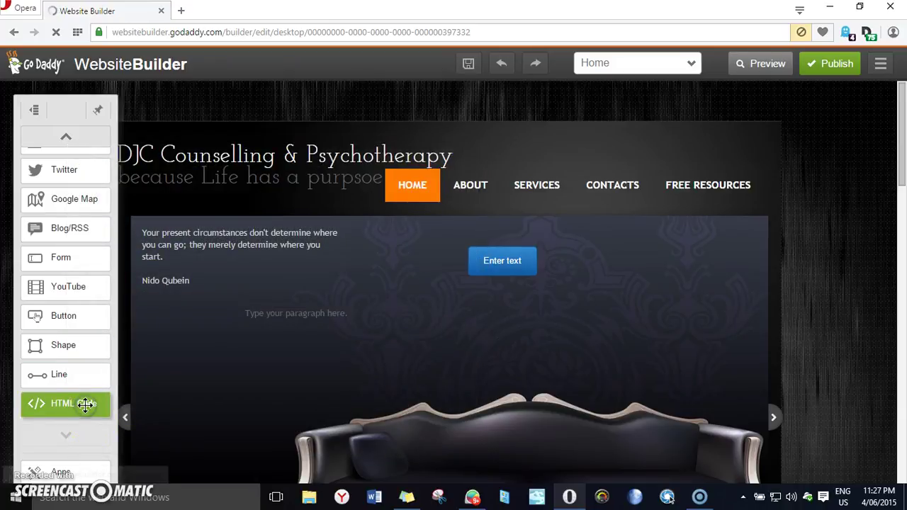
Step: Place an HTML Code element on the home page banner, close its settings without adding code, and delete the element
drag(85, 405, 413, 380)
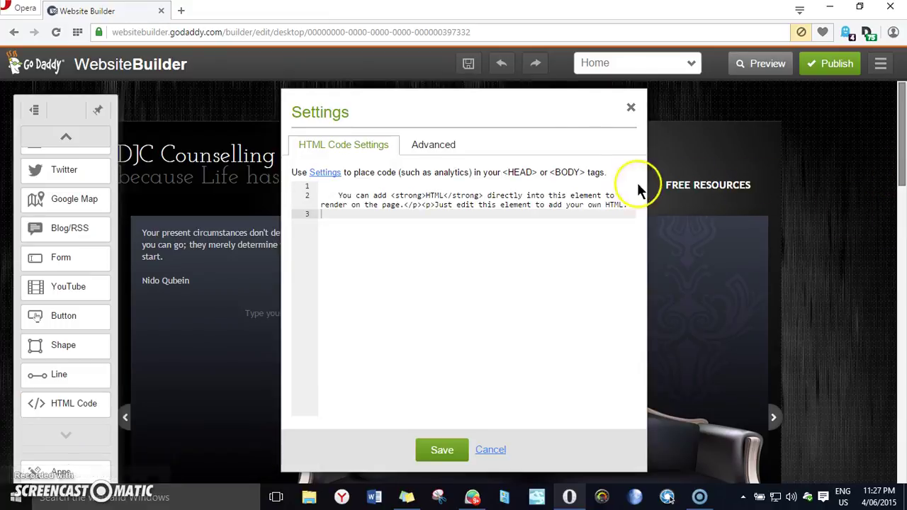
click(633, 107)
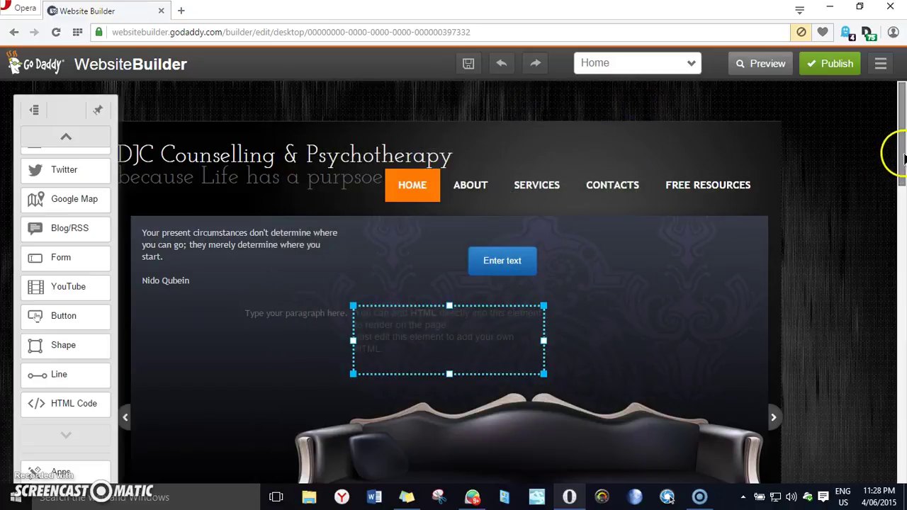
click(452, 333)
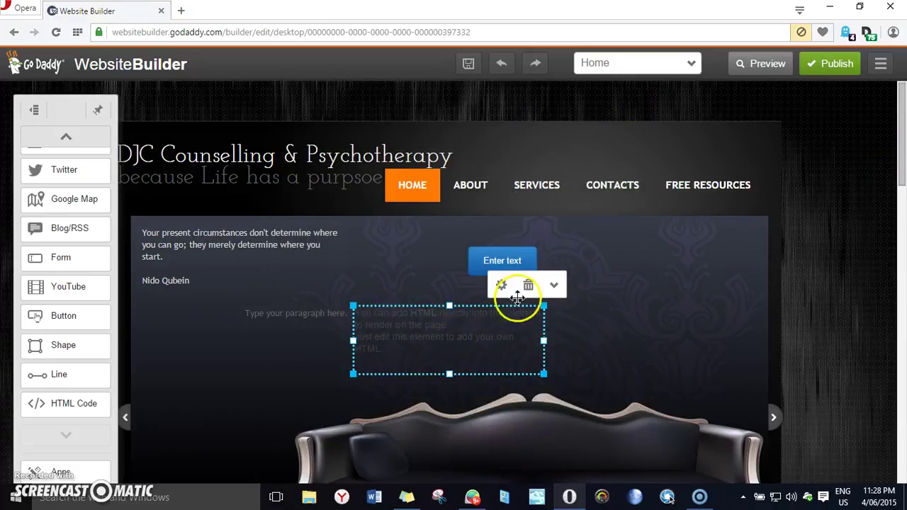
click(532, 287)
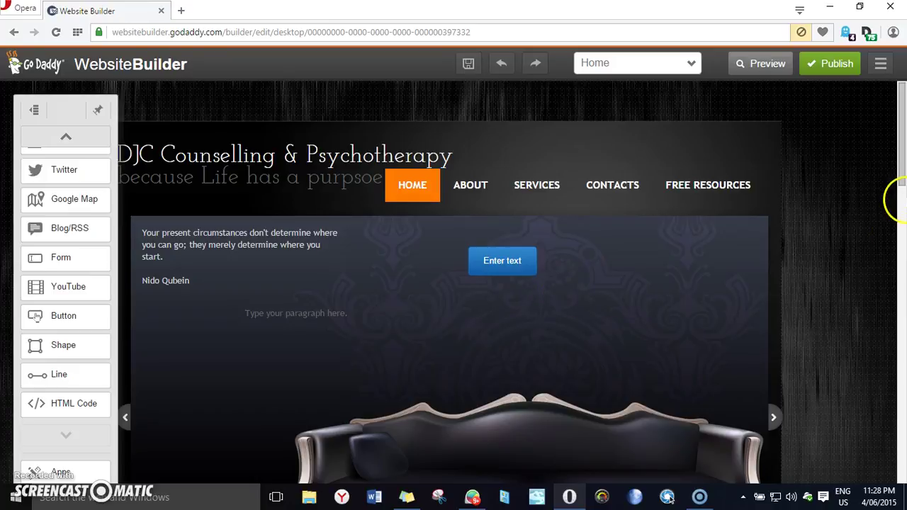
Step: Delete the empty placeholder paragraph beside the Pay Now button on the home page
drag(904, 202, 896, 398)
scroll(472, 322, down, 1)
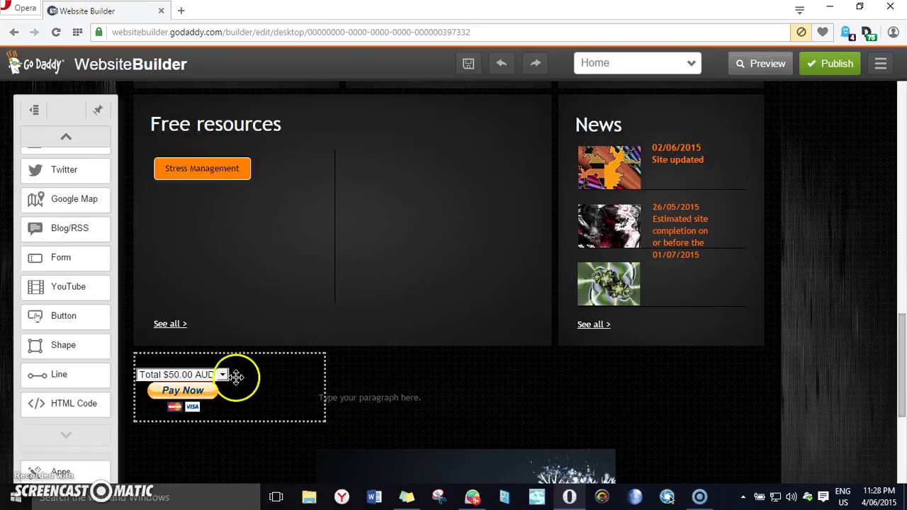
click(400, 397)
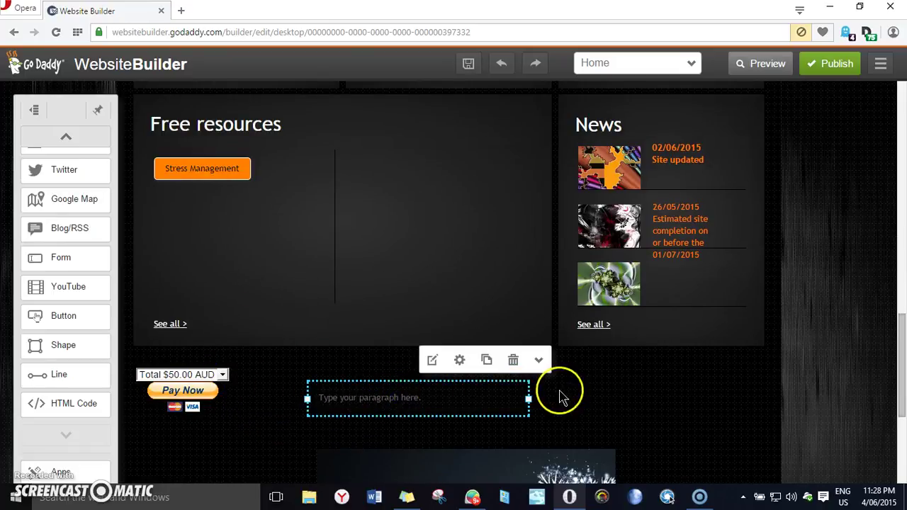
click(515, 358)
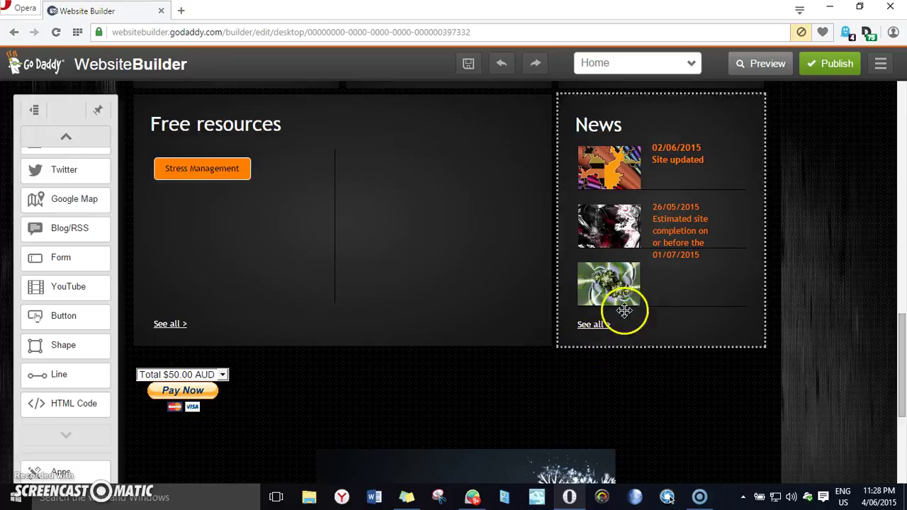
Step: Delete the empty placeholder paragraph from the home page banner above the sofa image
scroll(680, 315, up, 6)
scroll(744, 329, up, 8)
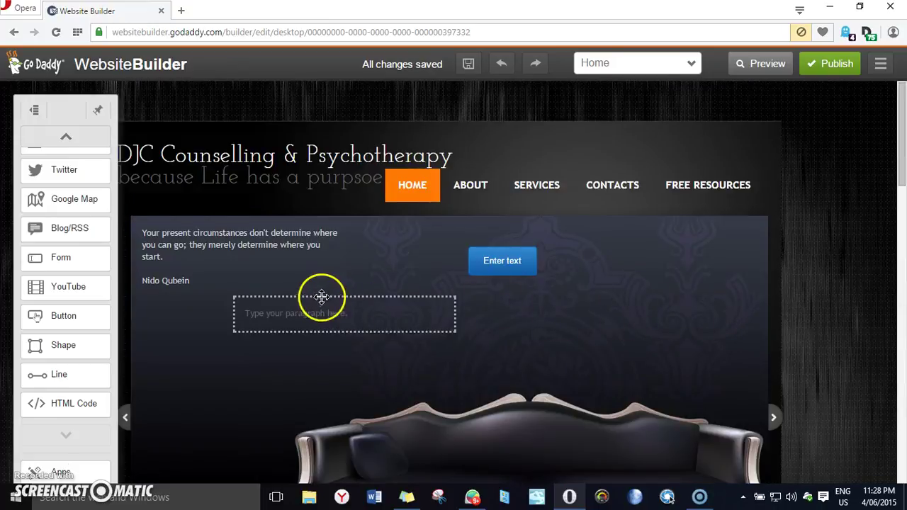
click(343, 313)
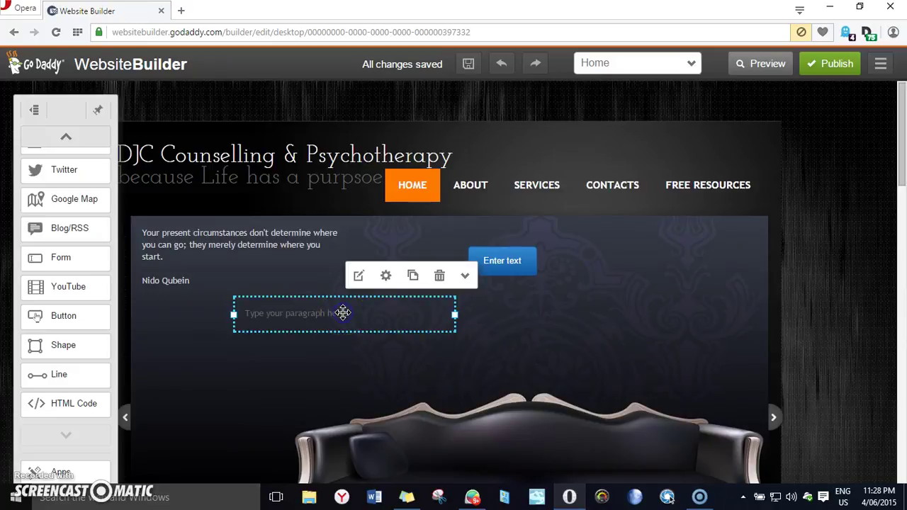
click(443, 273)
Step: Delete the blue "Enter text" button from the banner and collapse the page element list to icons only
click(516, 266)
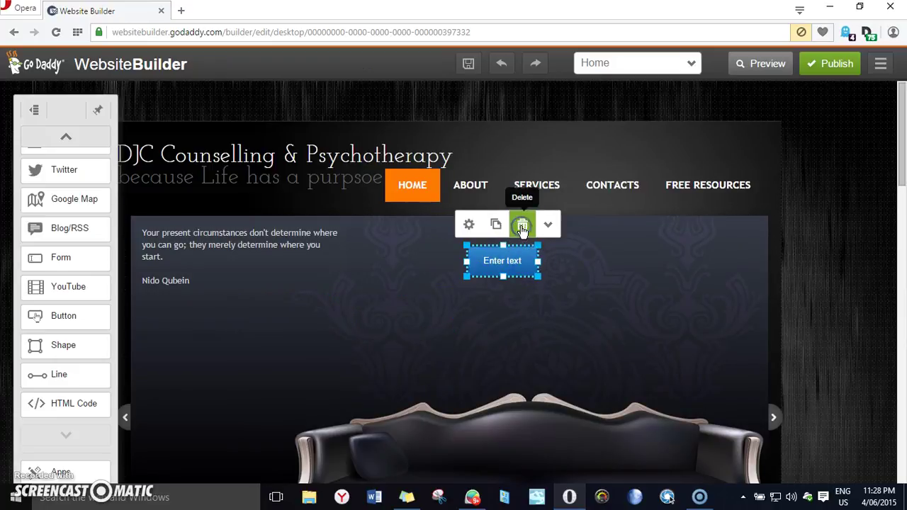
click(522, 226)
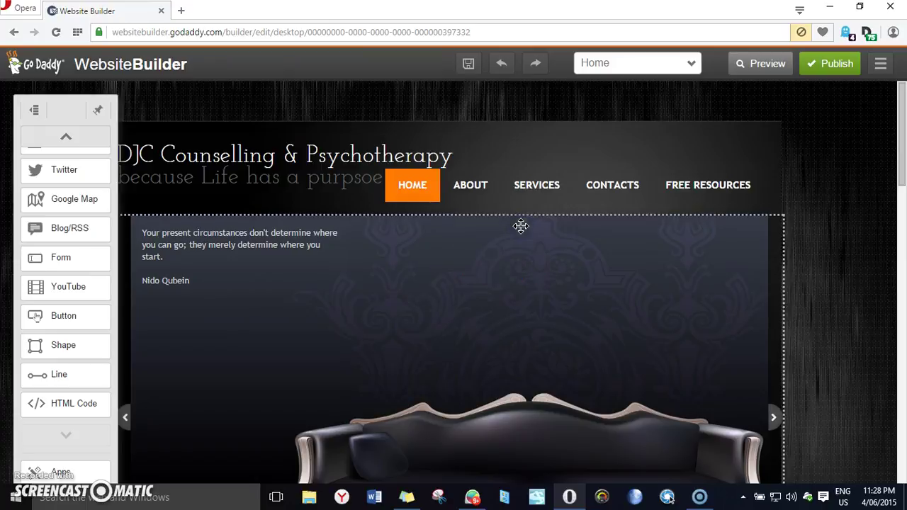
click(35, 112)
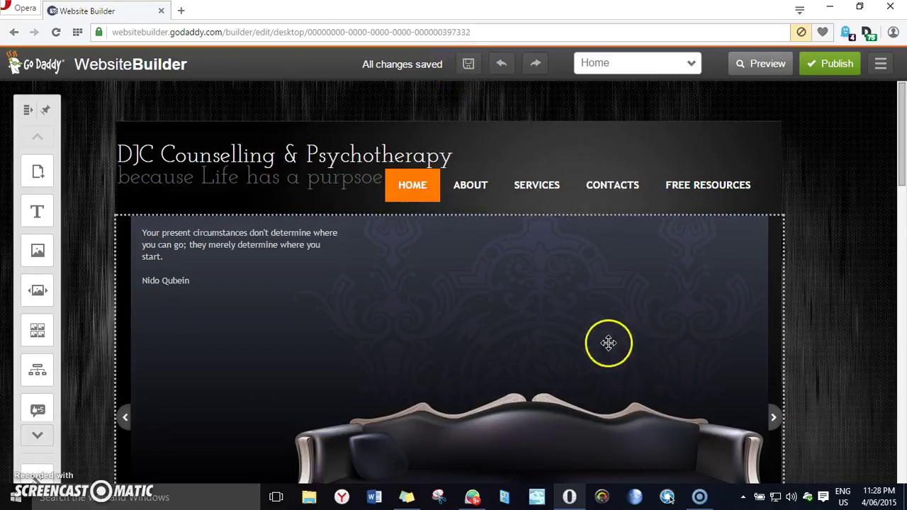
mouse_move(701, 500)
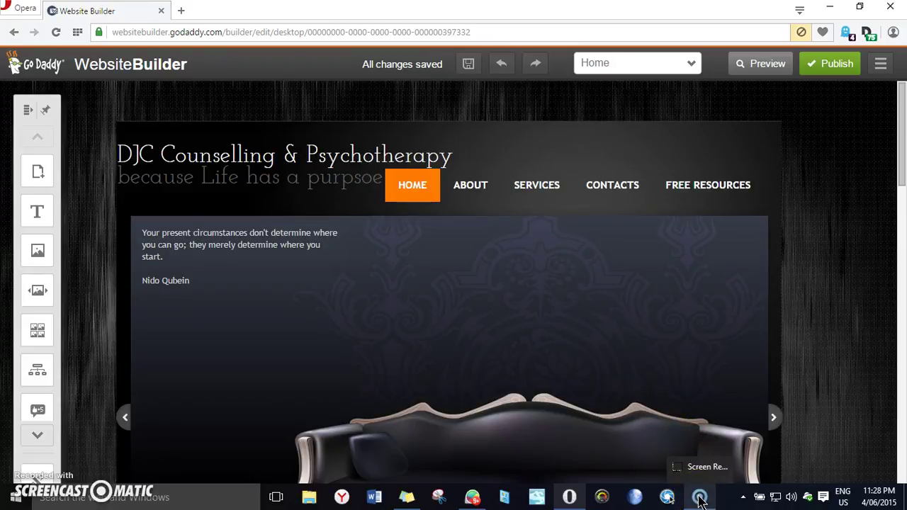